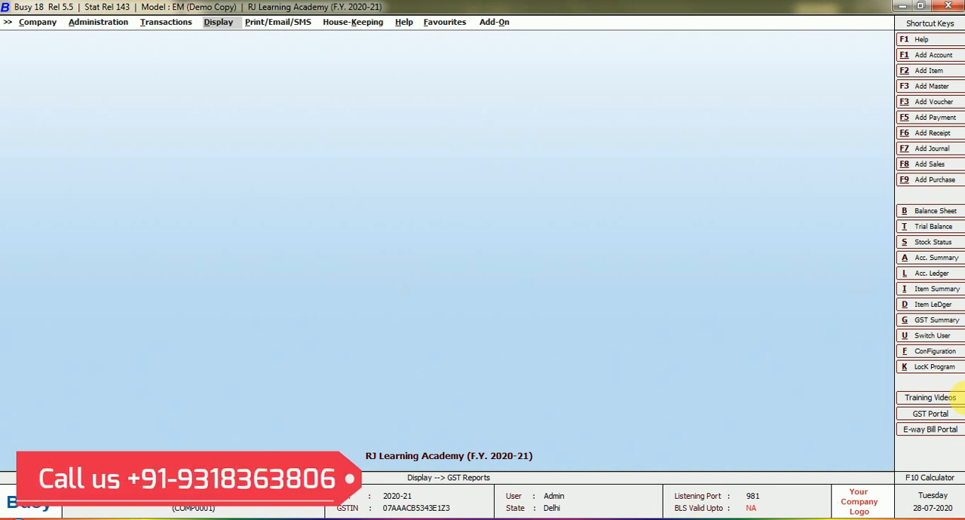
Step: Display the list of item masters on screen in standard format, without a tax category filter
key(Left)
key(Left)
key(Return)
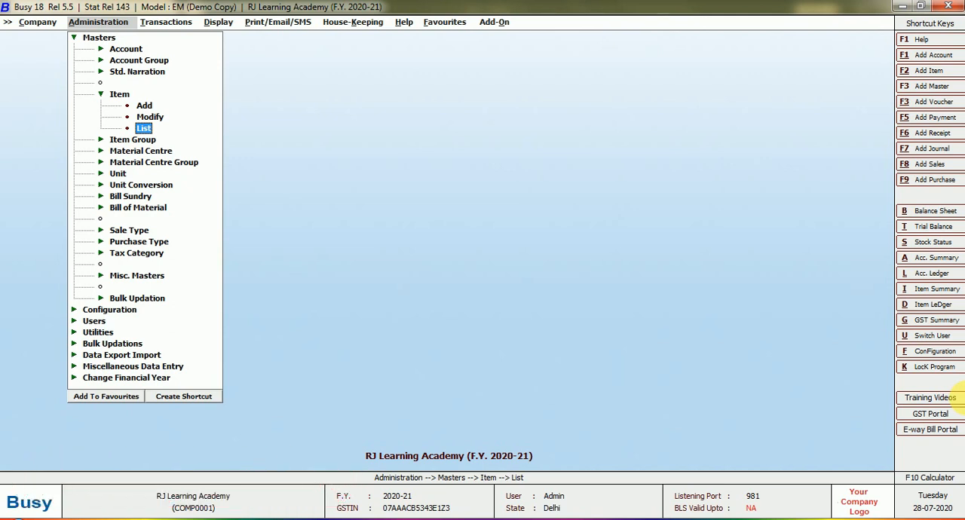
key(Return)
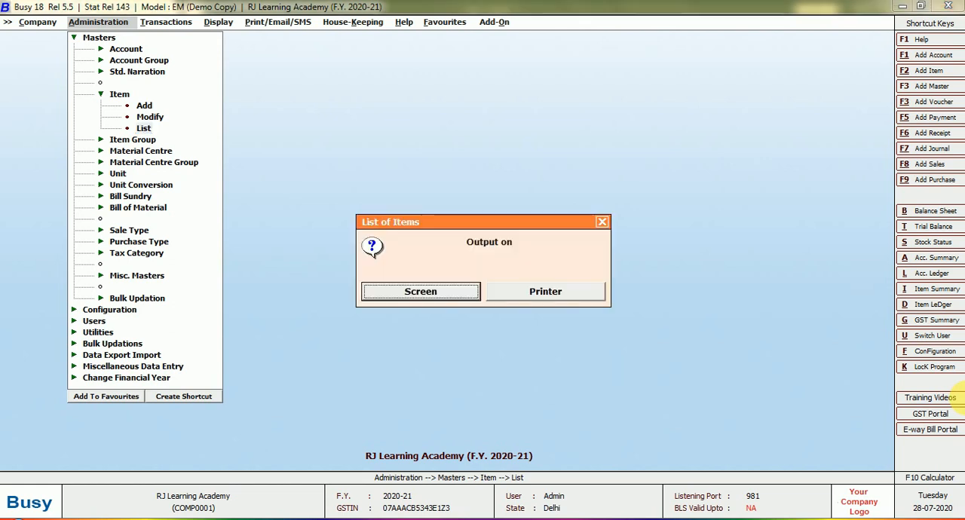
key(Return)
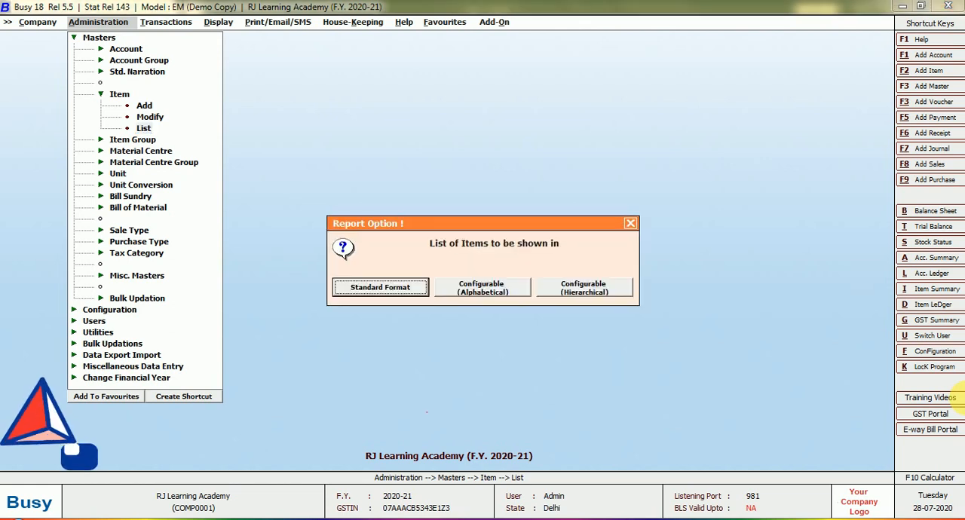
key(Return)
key(Return)
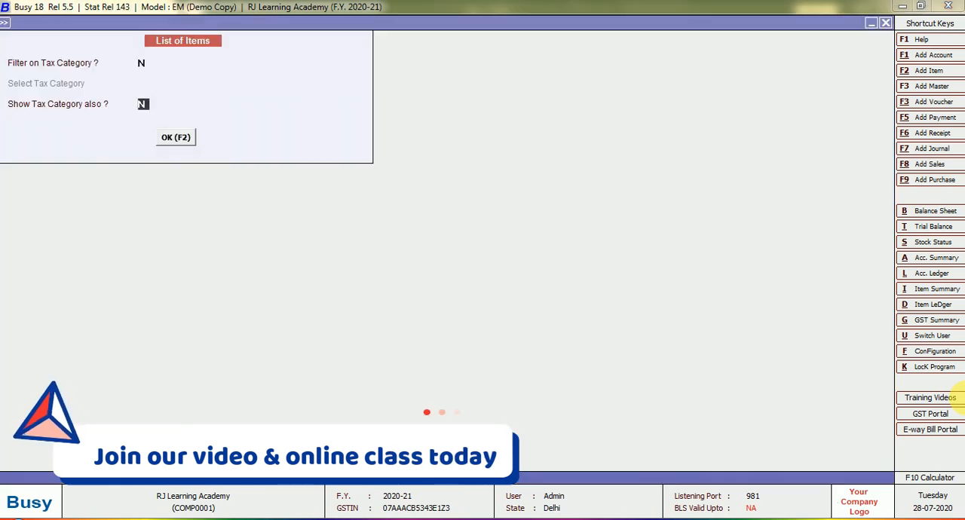
key(F2)
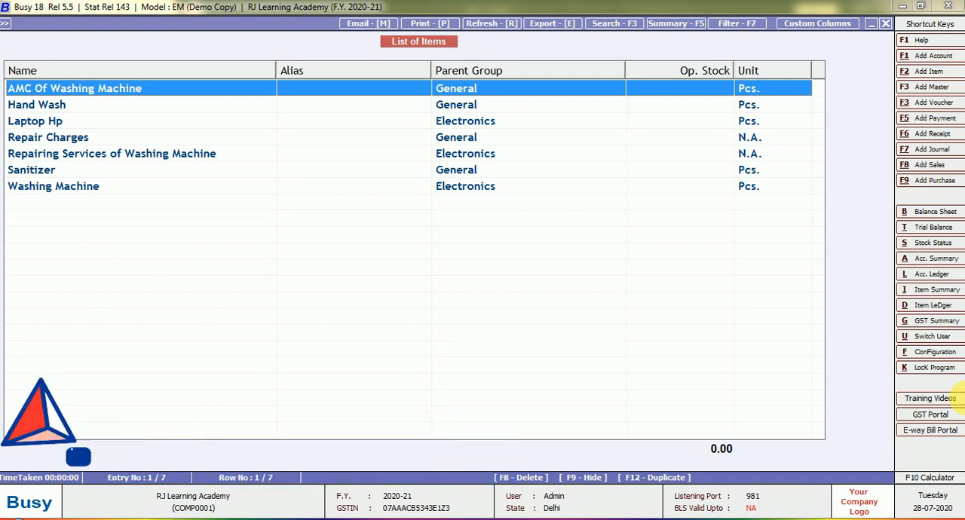
Step: Open the AMC Of Washing Machine item master and check its unit, tax category and HSN/SAC code
key(Return)
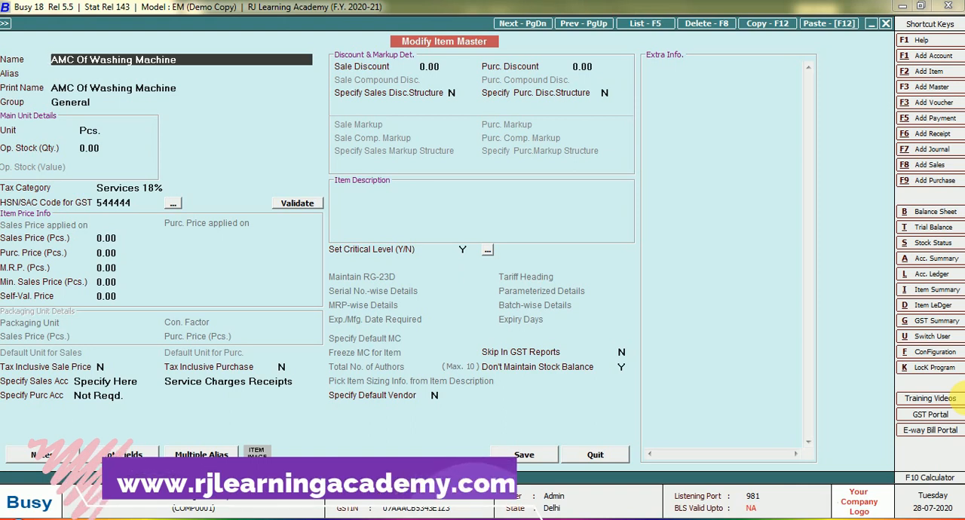
key(Return)
key(Return)
key(Return)
key(Return)
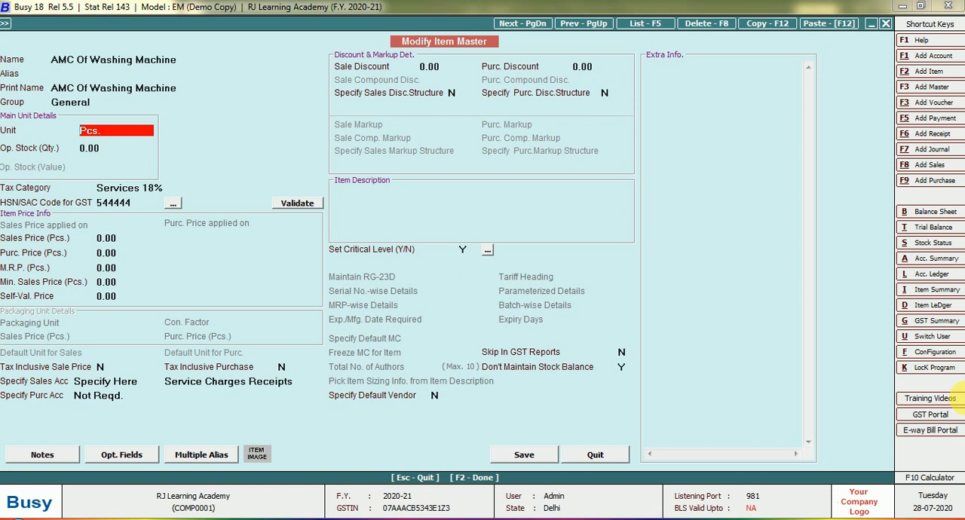
key(Return)
key(Return)
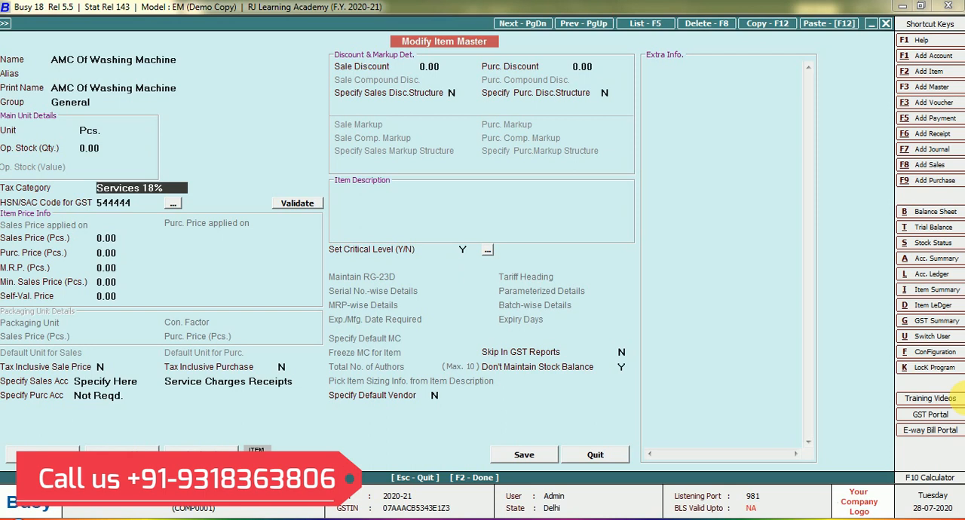
key(Return)
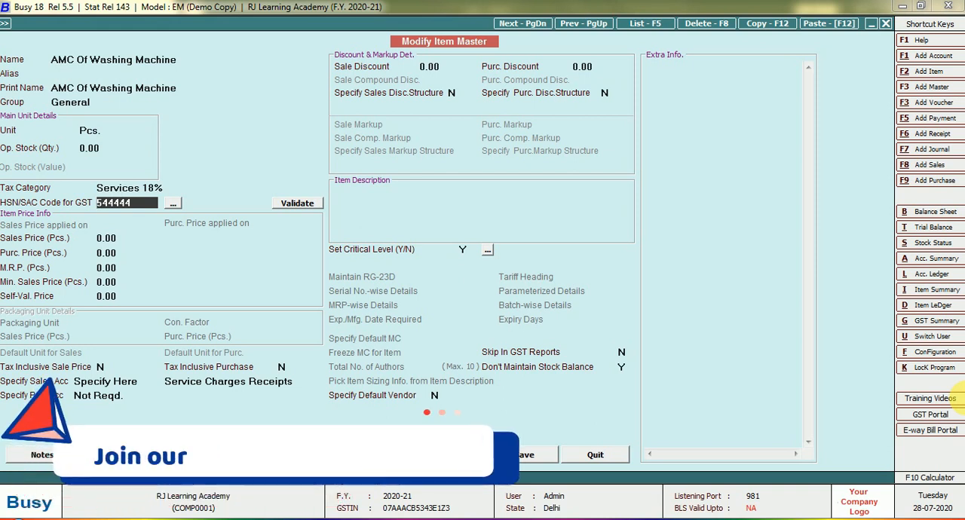
Step: Check the AMC item's tax-inclusive, sales account and Don't Maintain Stock Balance settings, and save the item
key(Return)
key(Return)
key(Return)
key(Return)
key(Return)
key(Return)
key(Return)
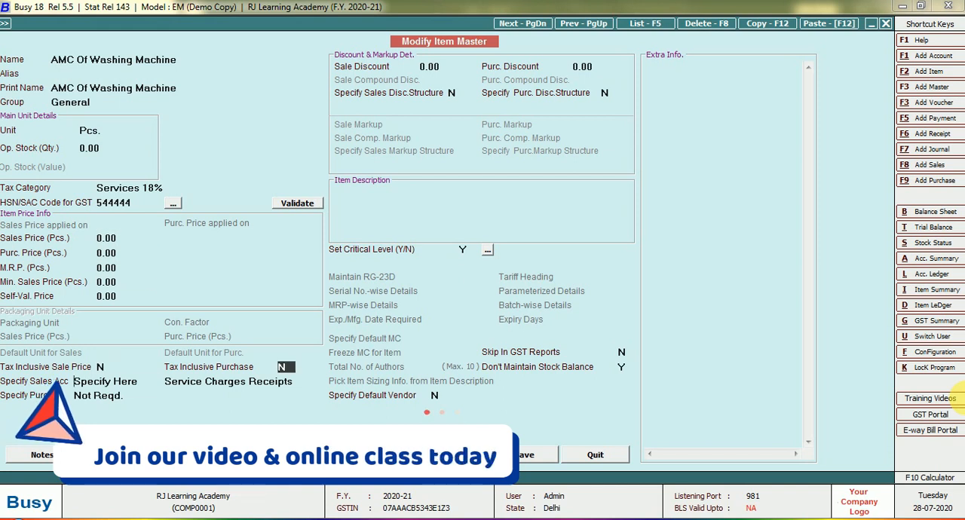
key(Return)
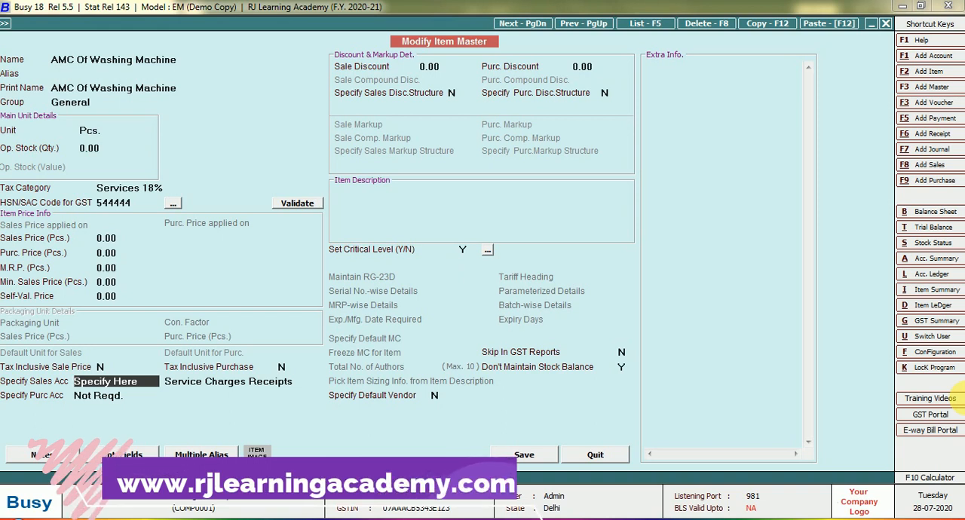
key(Return)
key(Return)
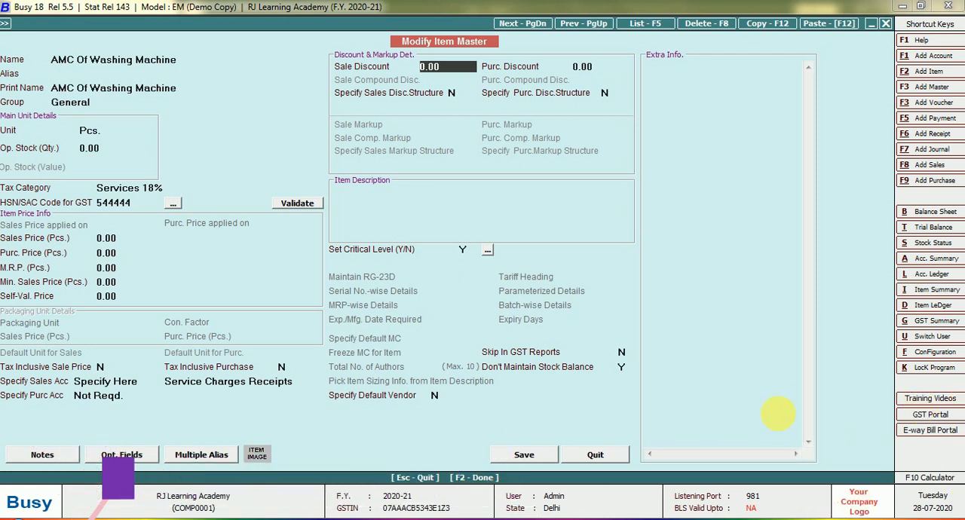
click(623, 367)
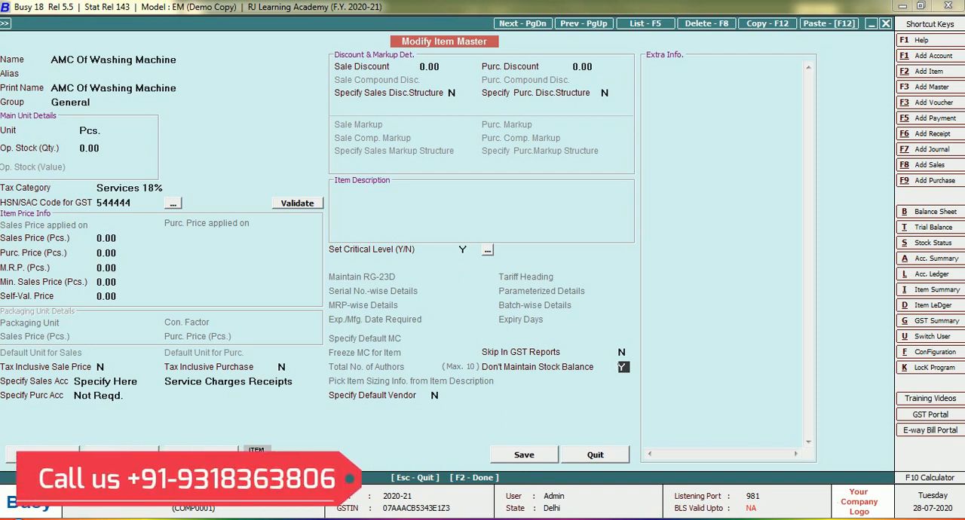
click(525, 458)
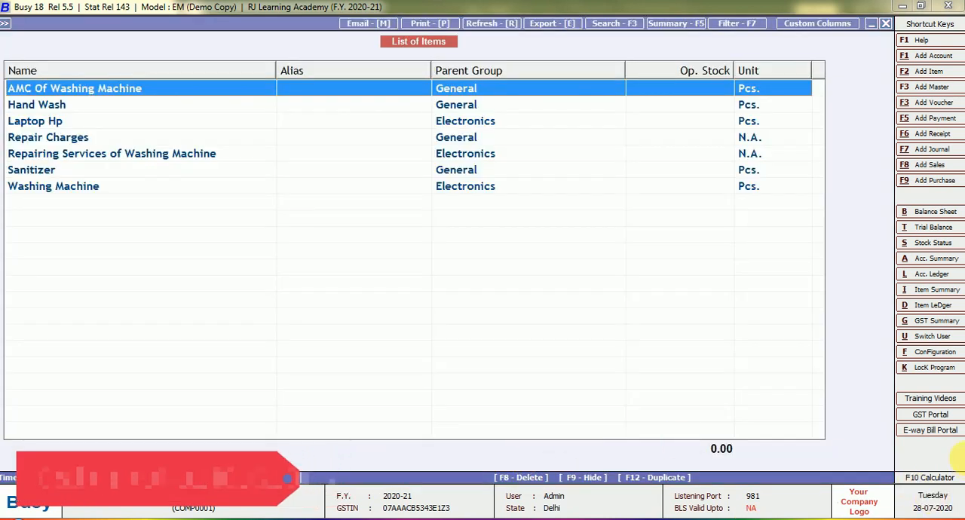
Step: Open the Repair Charges item from the list of items
key(Down)
key(Down)
key(Down)
key(Down)
key(Down)
key(Down)
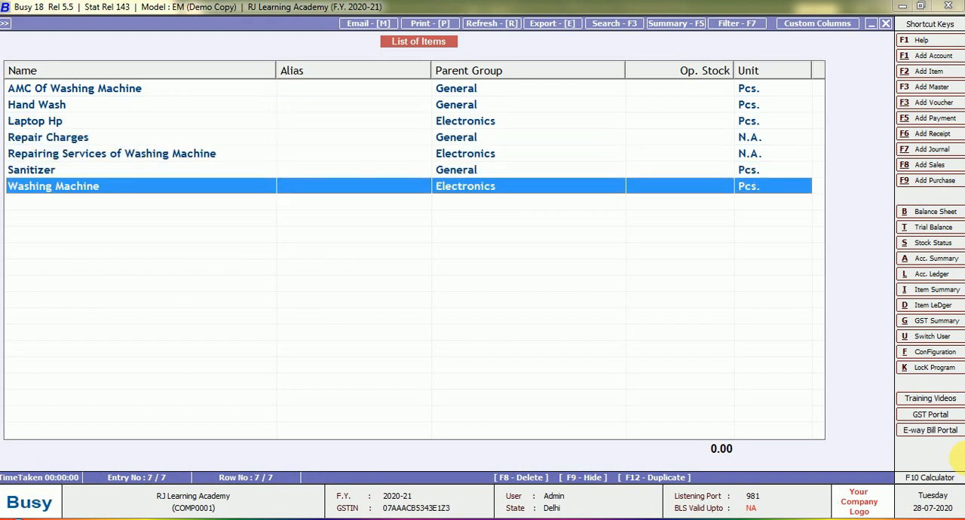
key(Up)
key(Up)
key(Up)
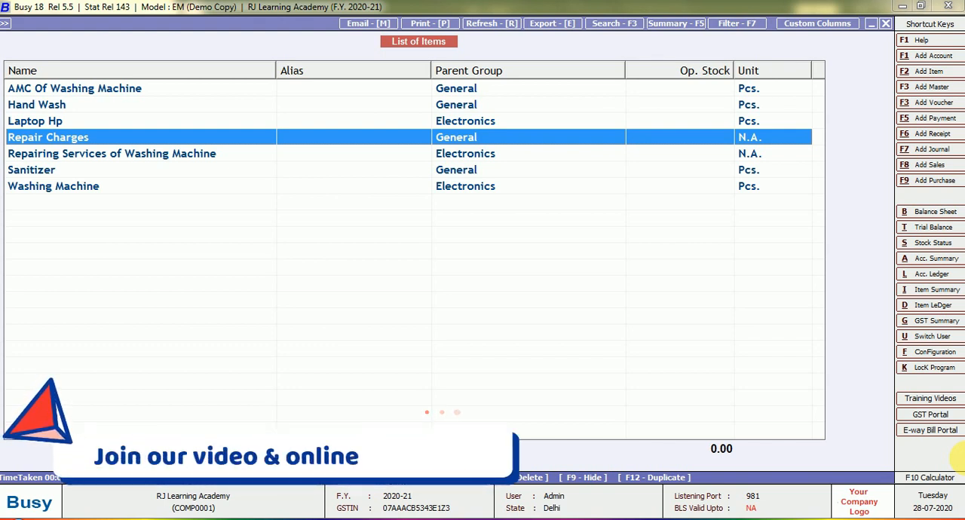
key(Return)
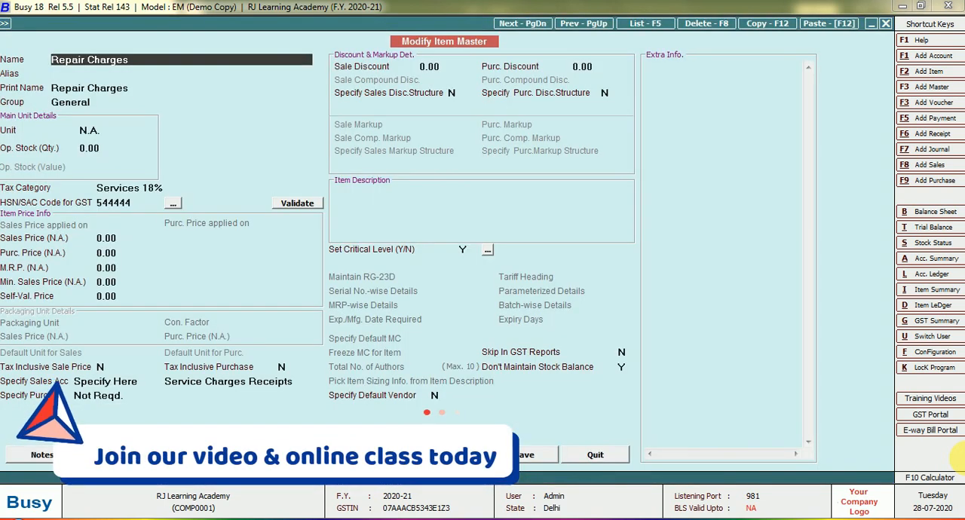
Step: Check the group, unit, tax category and HSN/SAC code of the Repair Charges item
key(Return)
key(Return)
key(Return)
key(Return)
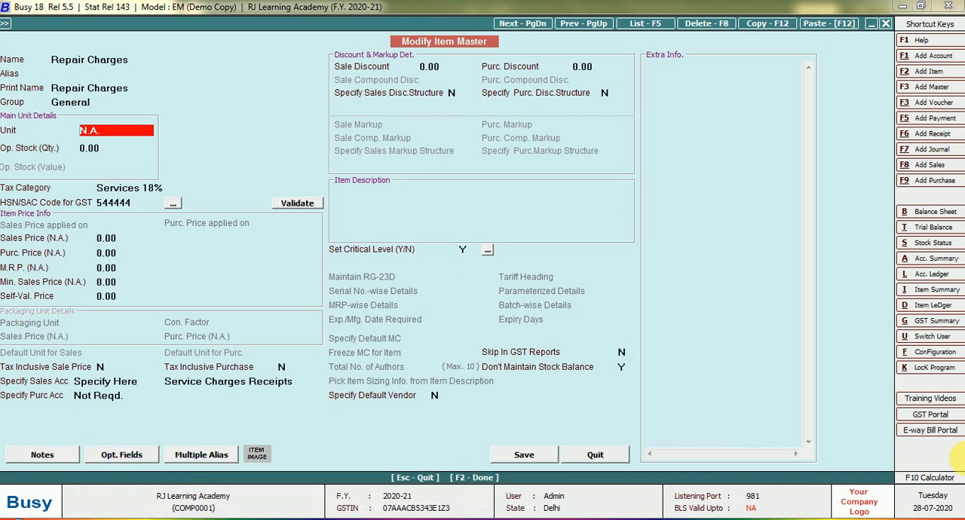
key(Return)
key(Return)
key(Return)
key(Return)
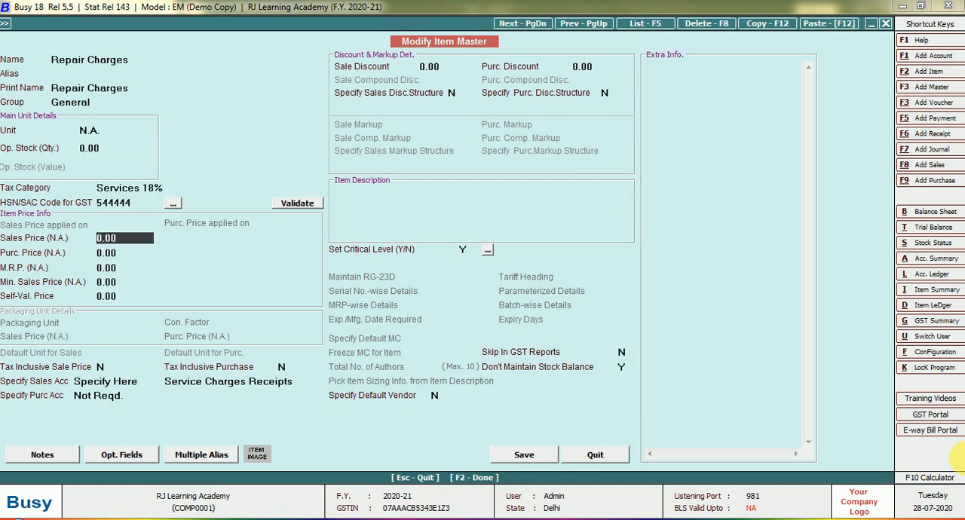
Step: Examine the Repair Charges item's prices, tax-inclusive options, sales and purchase account settings, and discount details
key(Return)
key(Return)
key(Return)
key(Return)
key(Return)
key(Return)
key(Return)
key(Return)
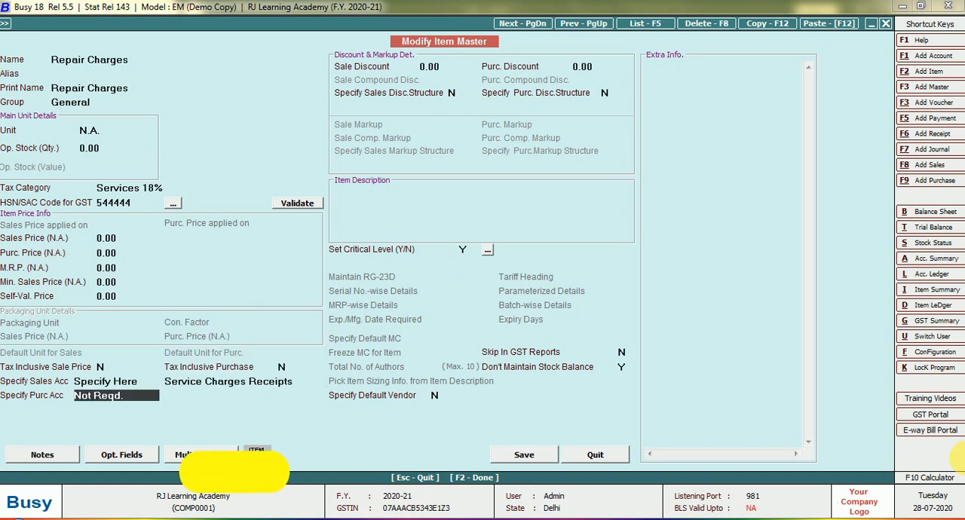
key(Return)
key(Return)
key(Return)
key(Return)
key(Return)
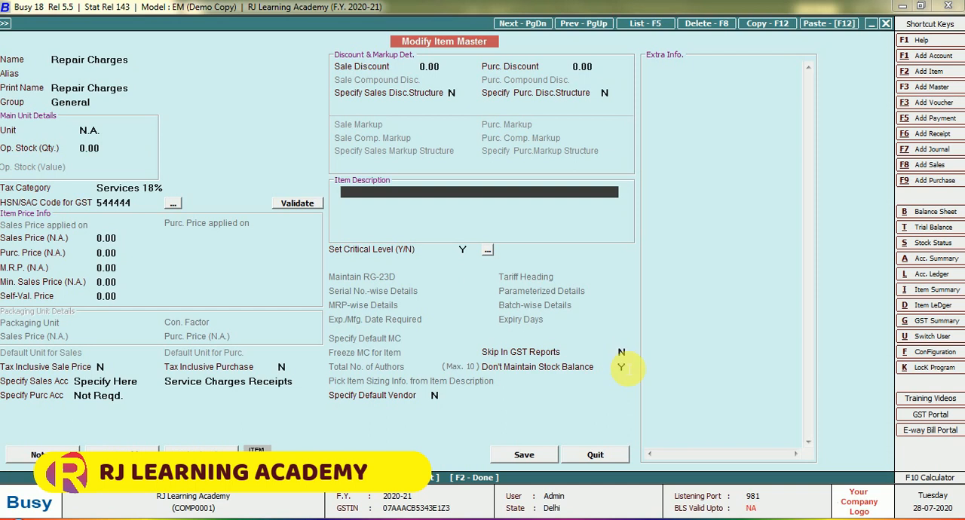
Step: Try to set Don't Maintain Stock Balance to N for the Repair Charges item, and save the item master
click(622, 367)
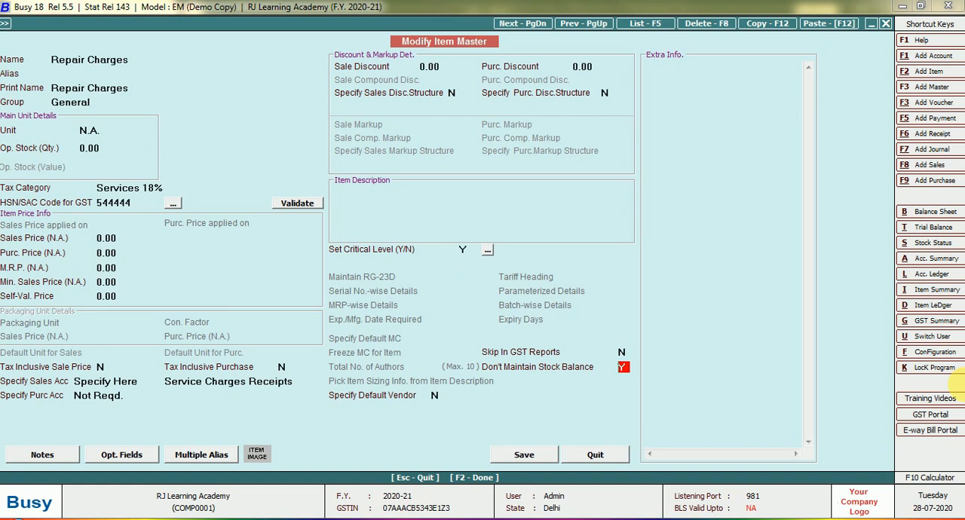
key(n)
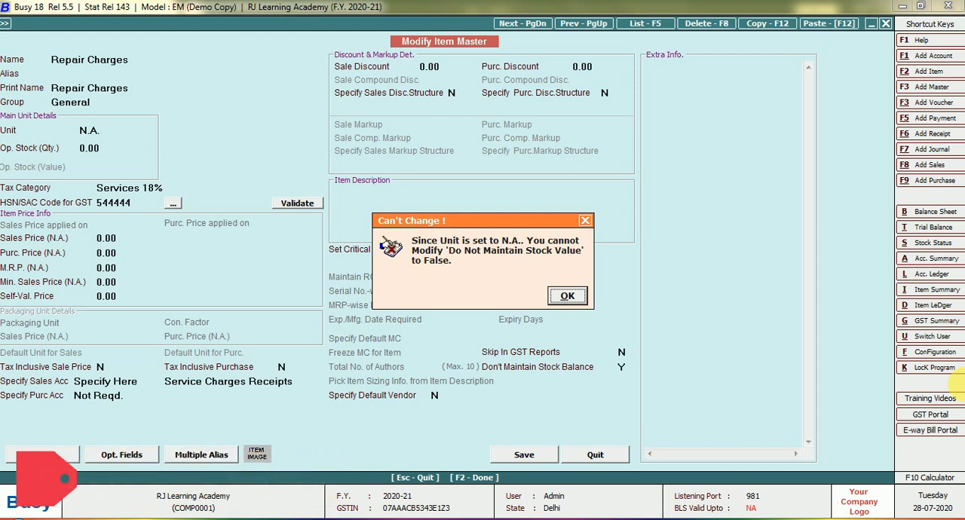
click(569, 298)
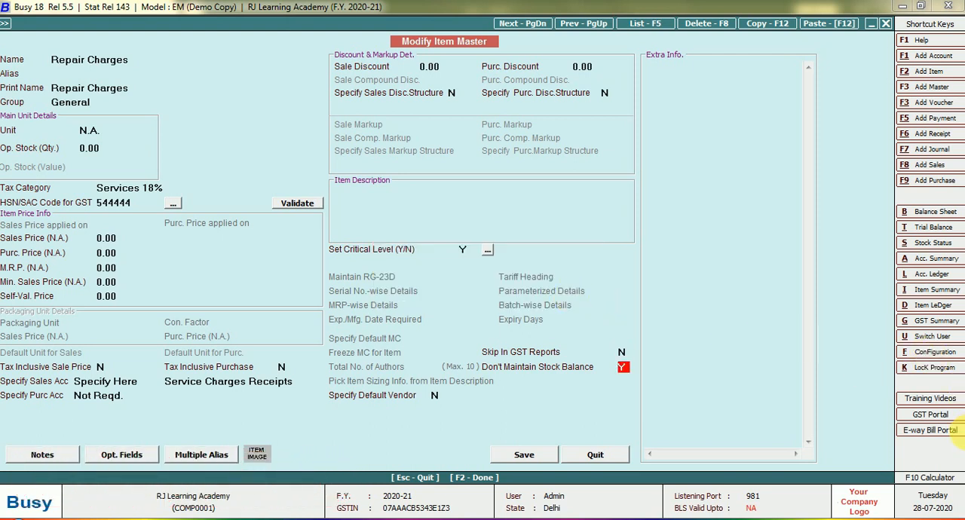
key(Return)
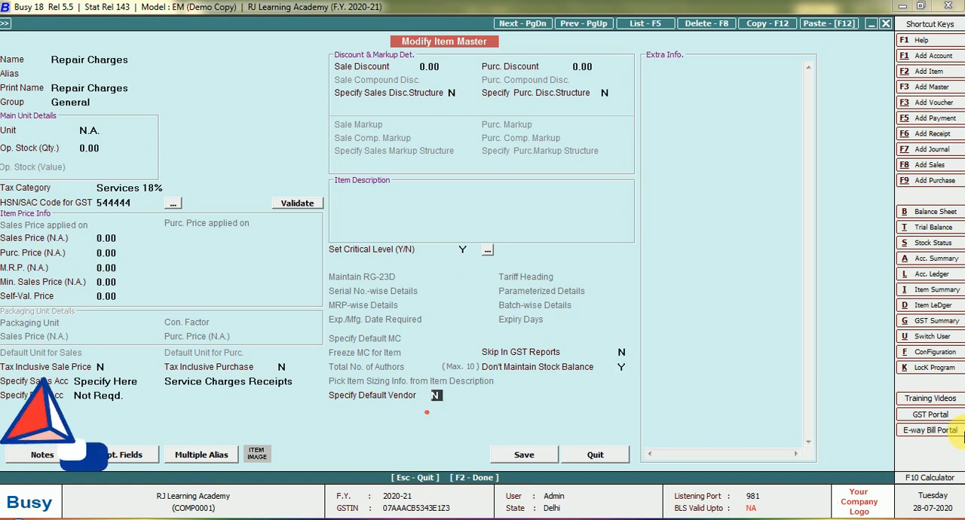
key(Return)
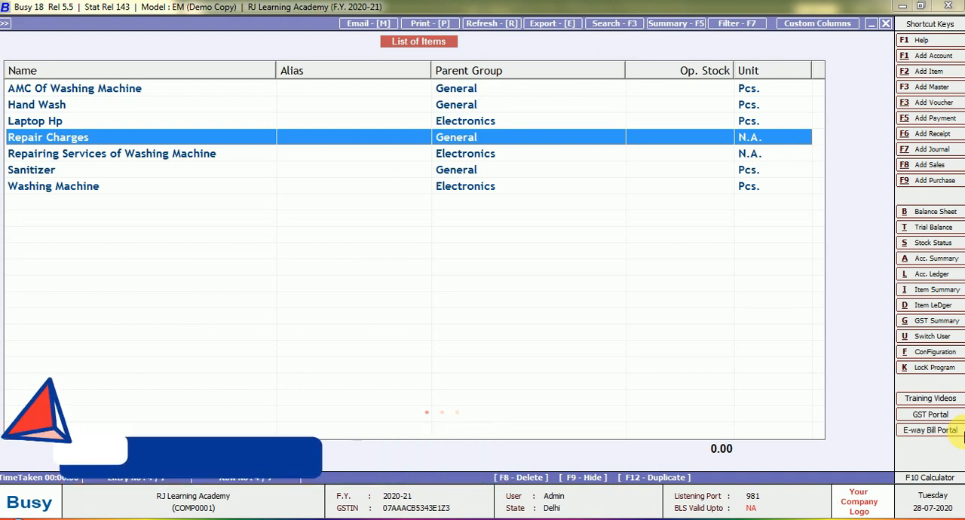
Step: Close the list of items and leave its report format and output options
key(Escape)
key(Escape)
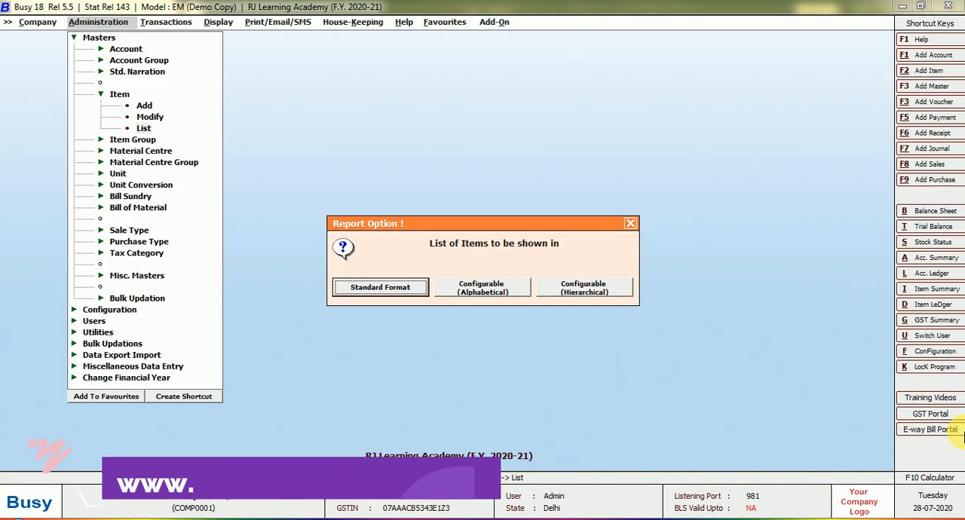
key(Right)
key(Return)
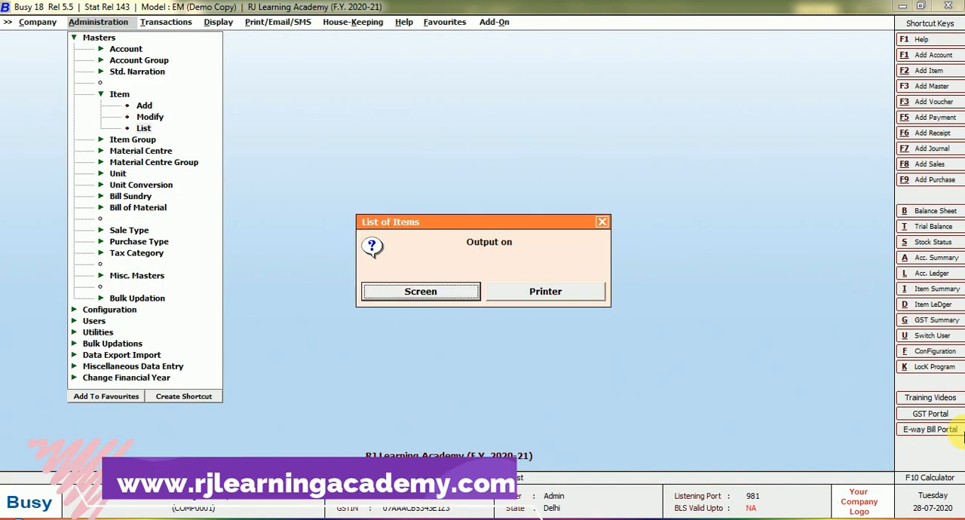
key(Escape)
Step: Display the list of sales vouchers for the Main series from 01-04-2020 to 06-04-2020
key(Right)
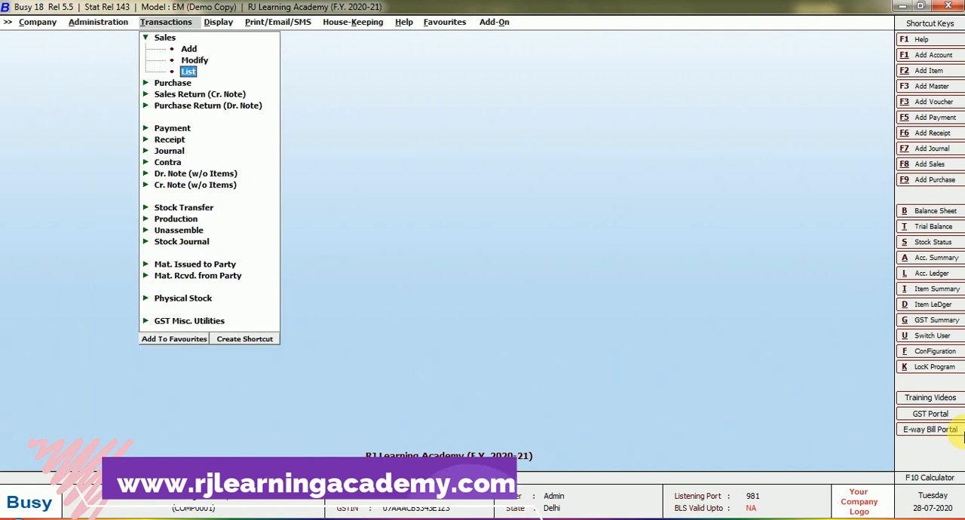
key(Return)
key(Return)
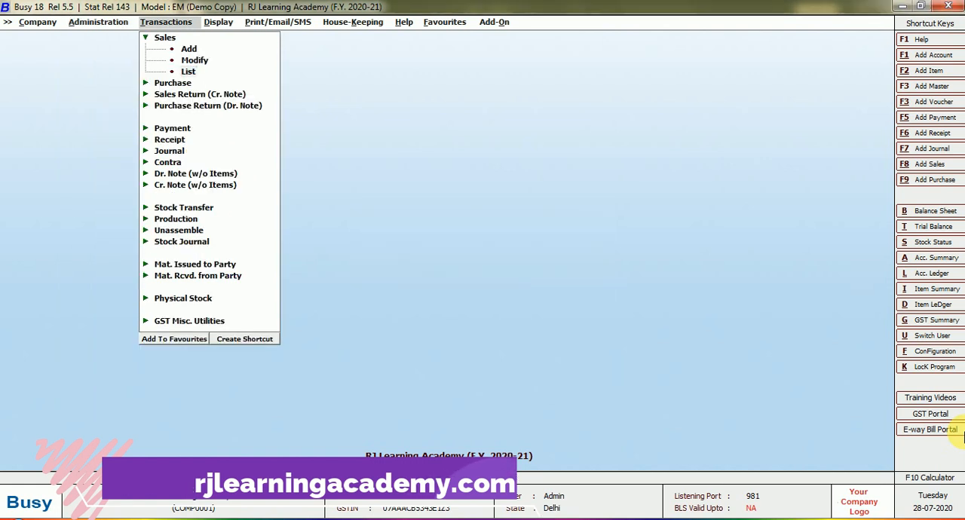
key(Return)
key(Return)
key(Return)
key(Return)
key(Return)
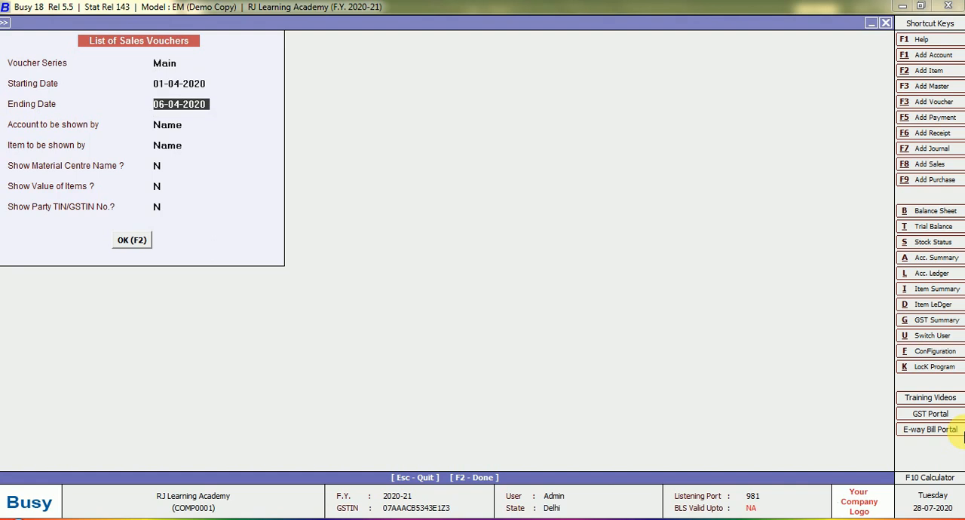
key(Return)
key(Return)
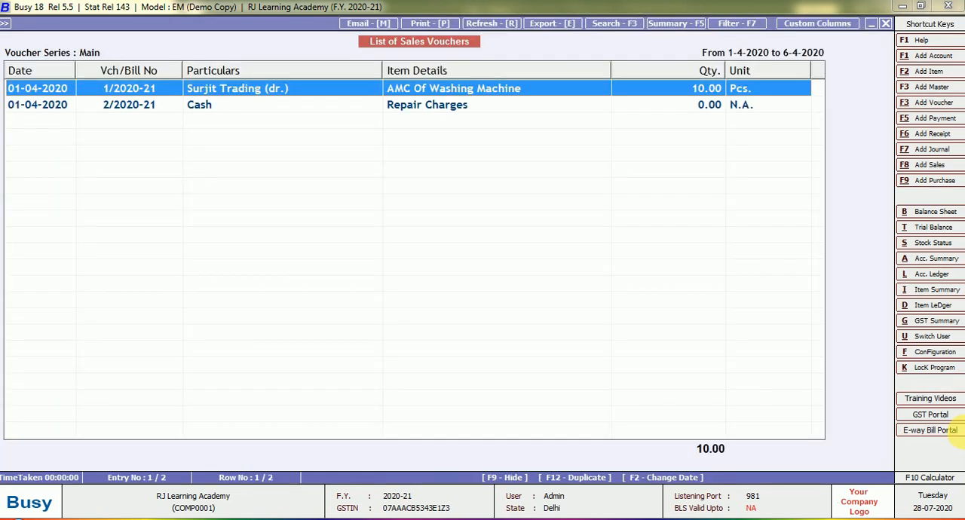
Step: Open the AMC Of Washing Machine sales voucher and examine its sale type, party, material centre, quantity, unit, price and amount
key(Return)
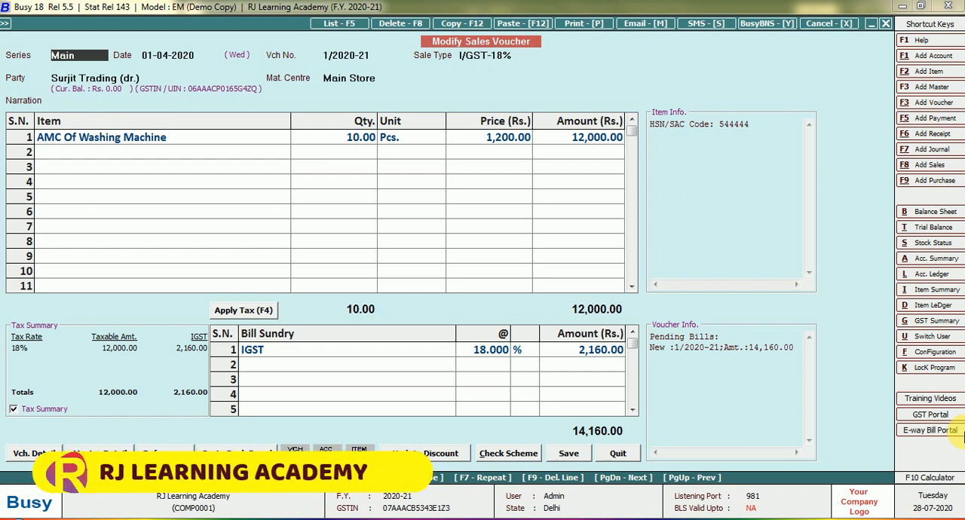
key(Return)
key(Return)
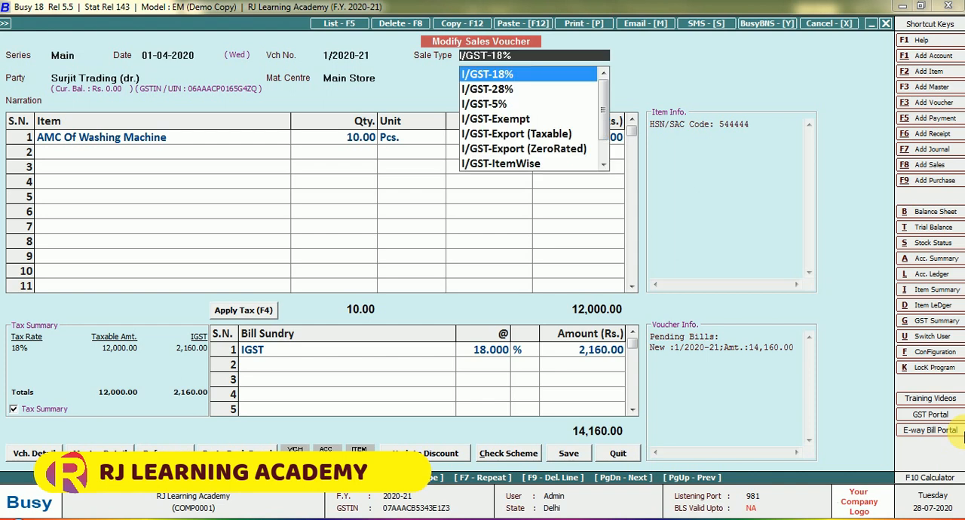
key(Return)
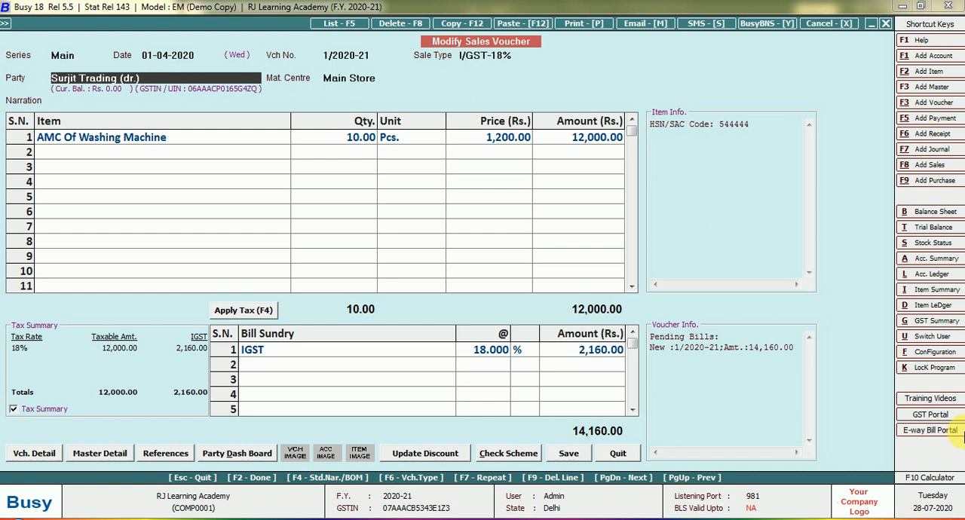
key(Return)
key(Return)
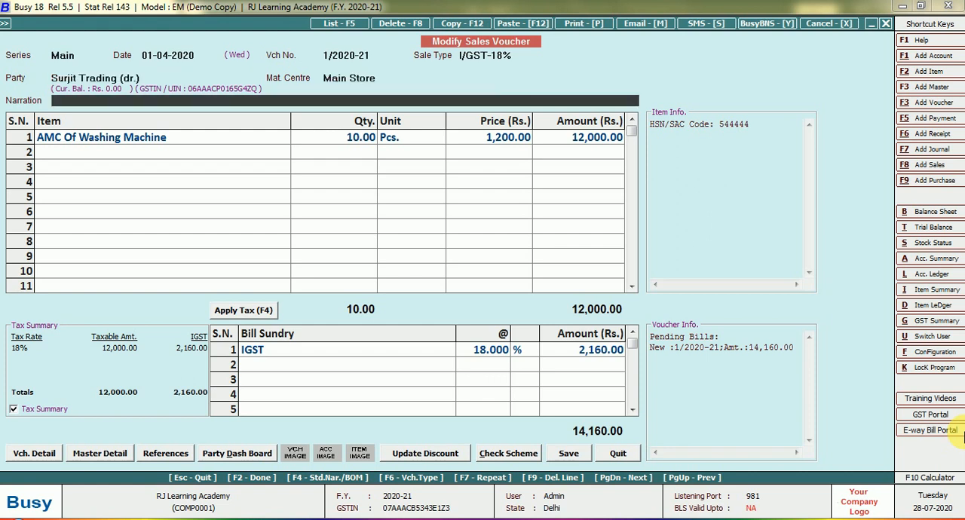
key(Return)
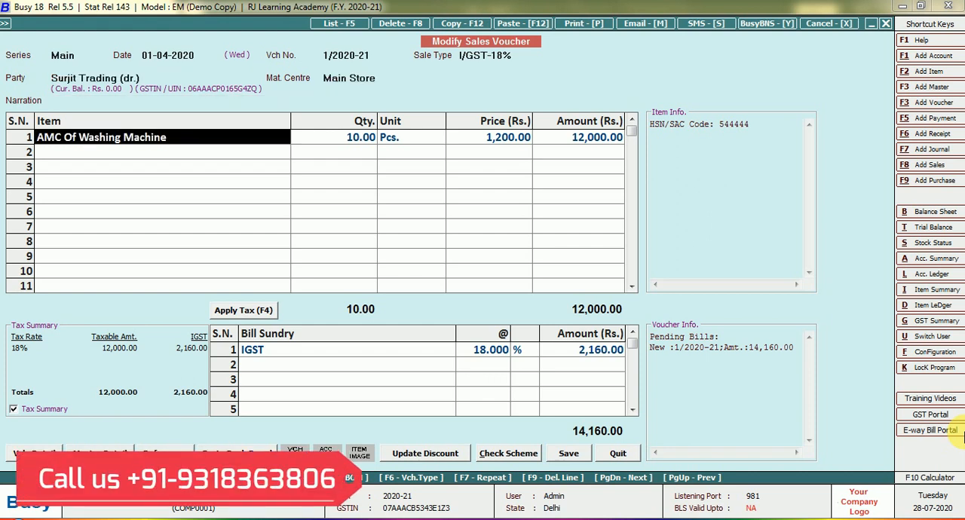
key(Return)
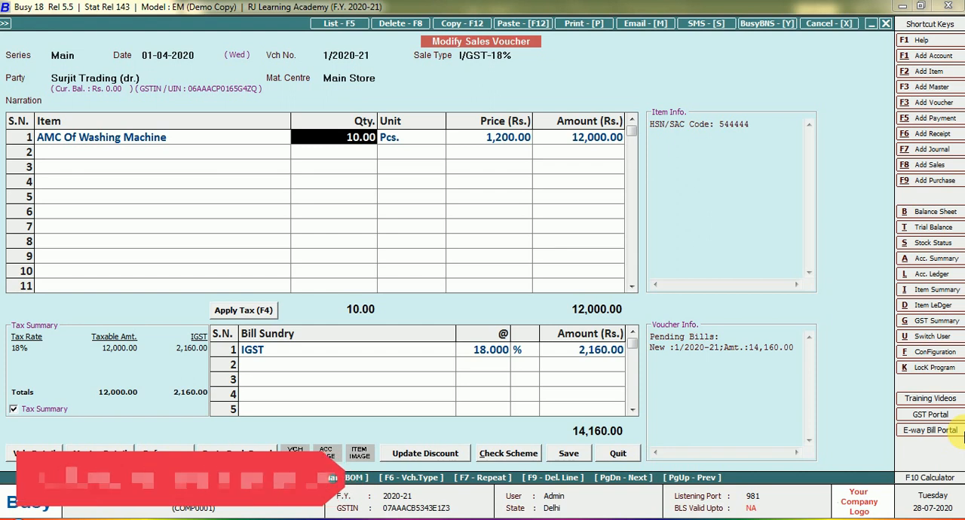
key(Return)
key(Return)
key(Return)
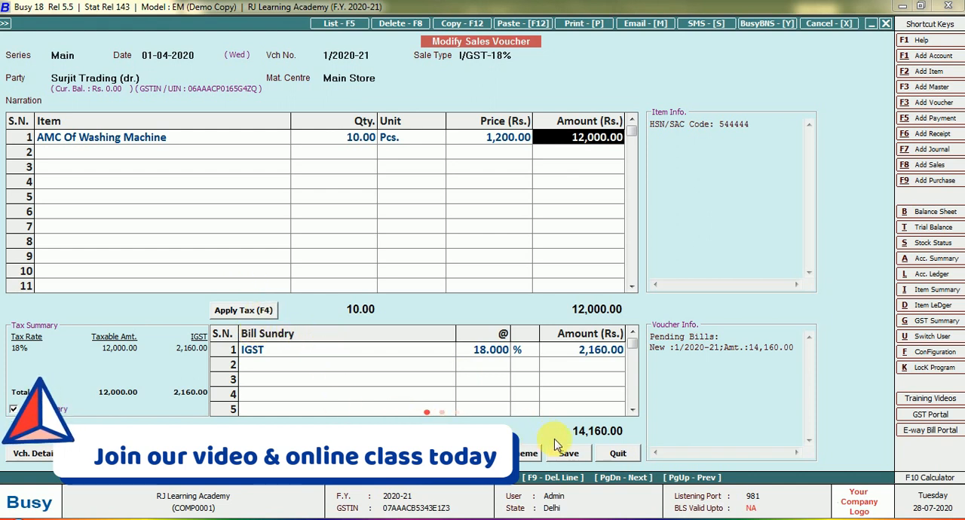
Step: Save the AMC Of Washing Machine voucher with its bill-by-bill adjustment and blank transport details, and agree to print the sales invoice
click(569, 454)
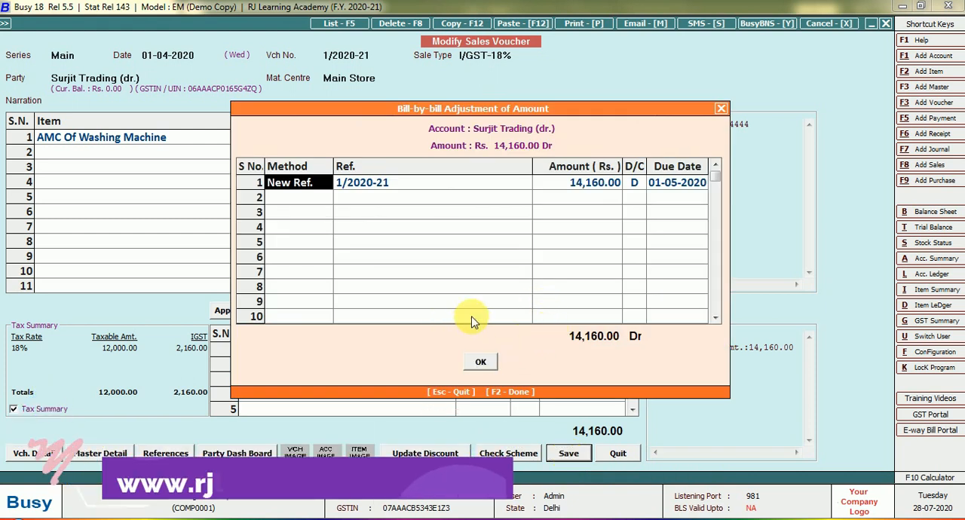
click(489, 365)
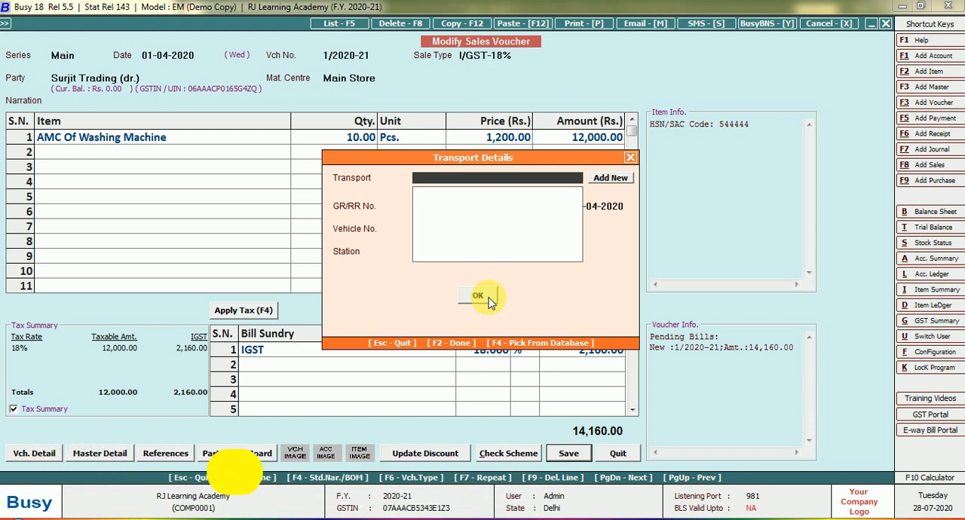
click(489, 300)
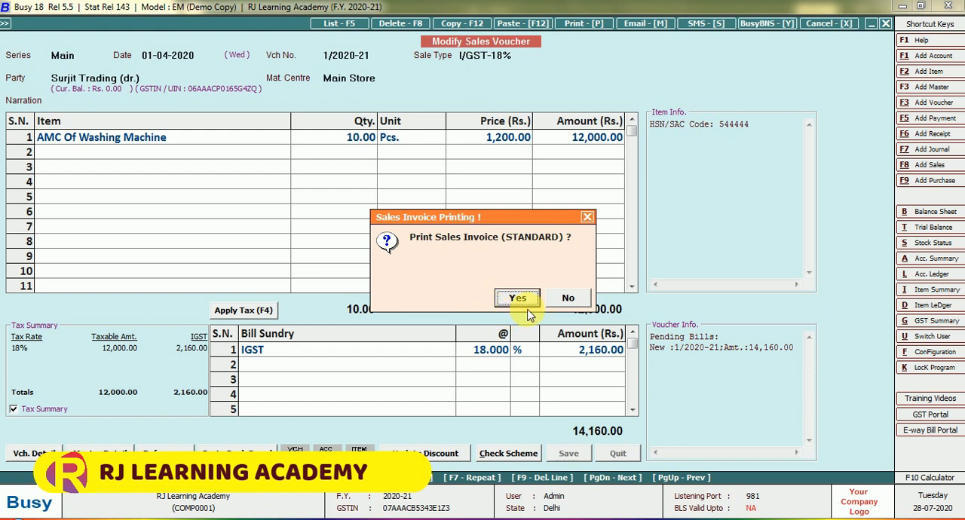
click(525, 308)
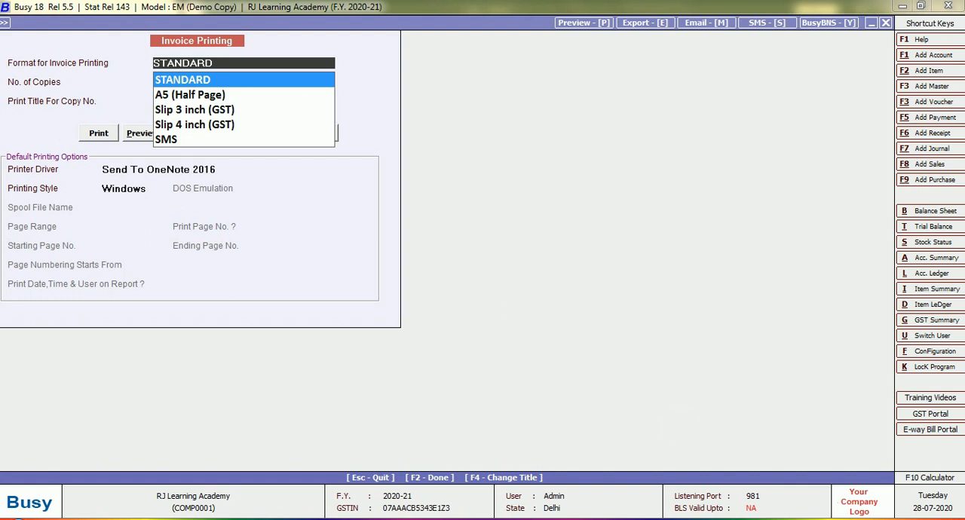
Step: Preview the AMC Of Washing Machine invoice in STANDARD format, review it down to the tax summary, and close the preview
key(Return)
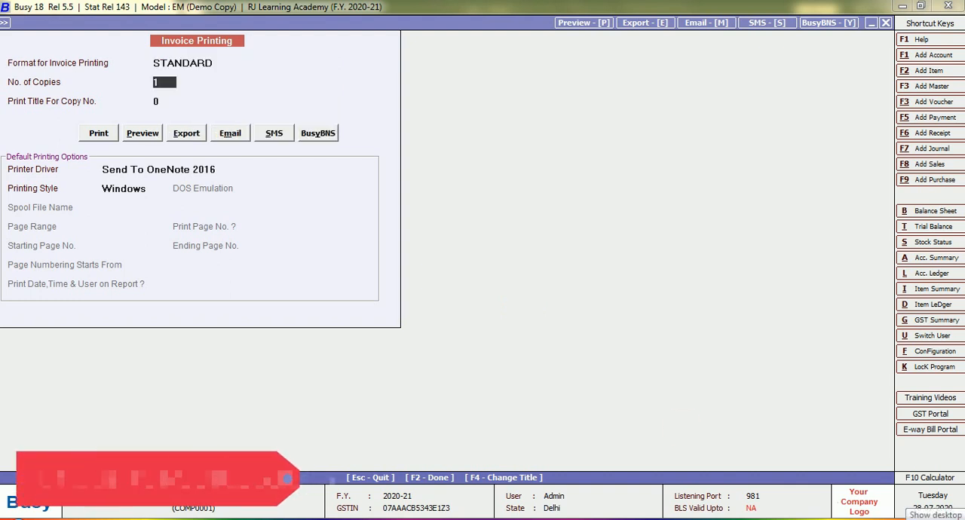
click(145, 133)
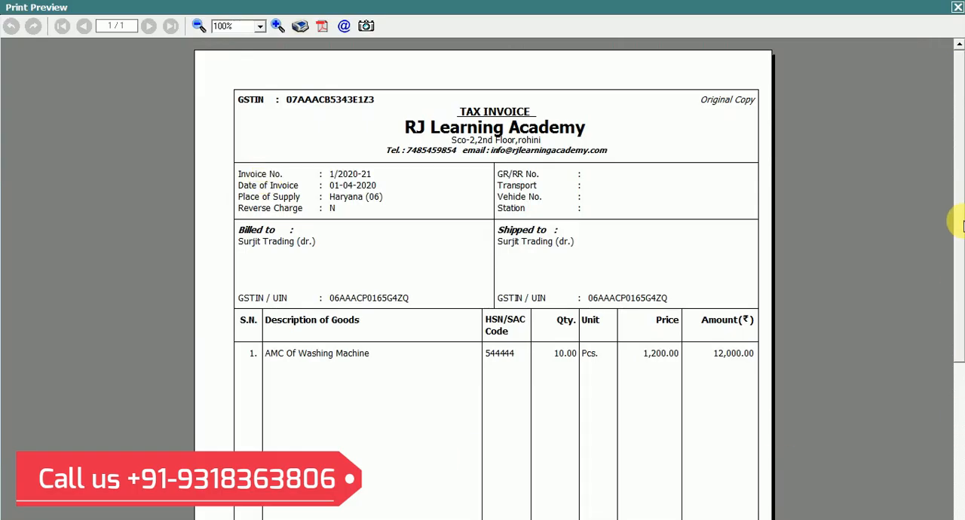
drag(958, 221, 954, 405)
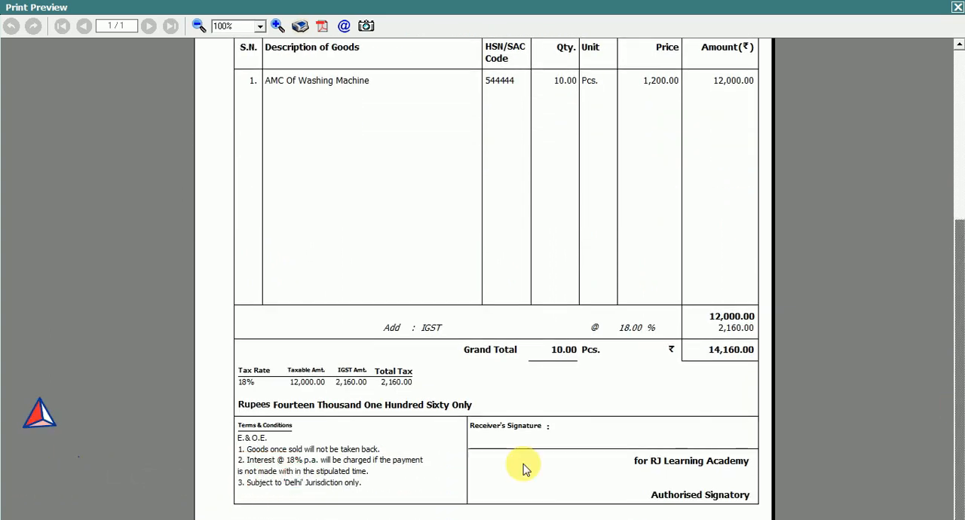
drag(959, 362, 922, 125)
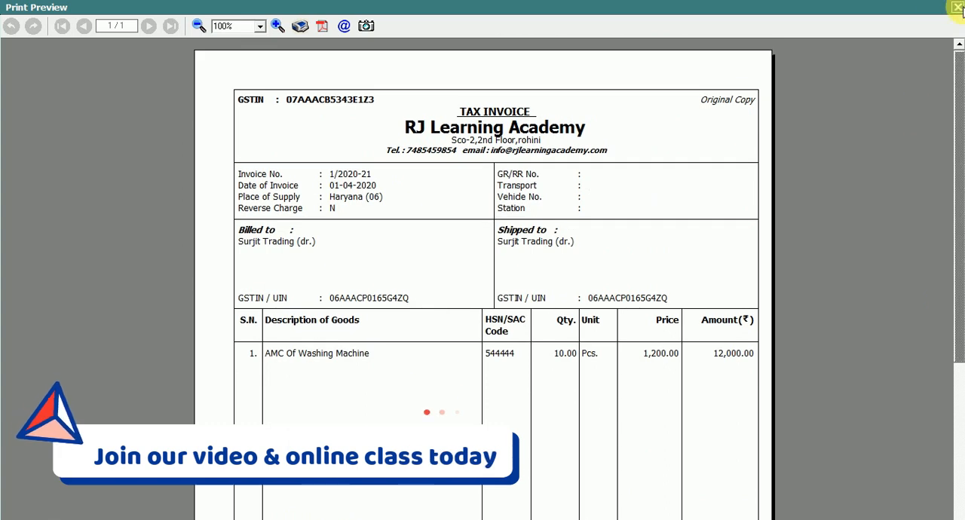
click(958, 8)
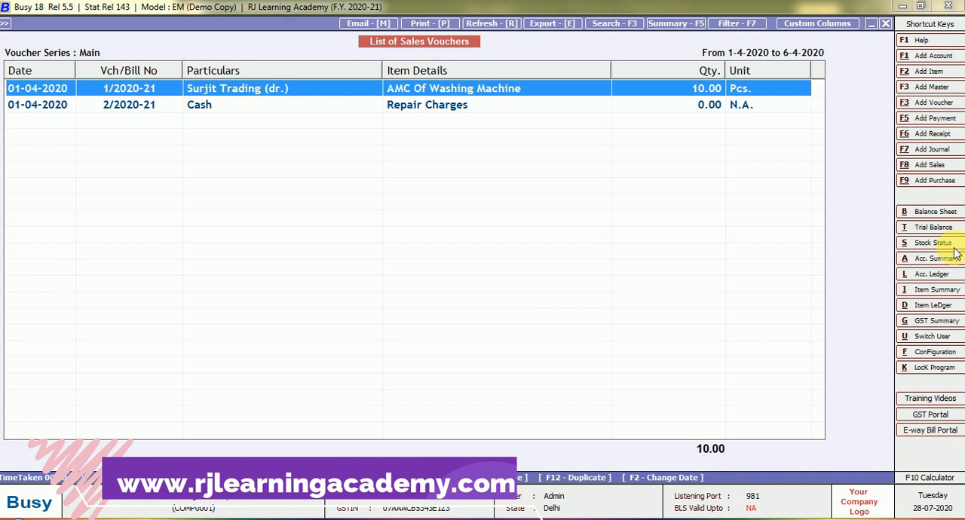
Step: Open the Repair Charges cash sales voucher and examine its sale type, party, item line and amount
key(Down)
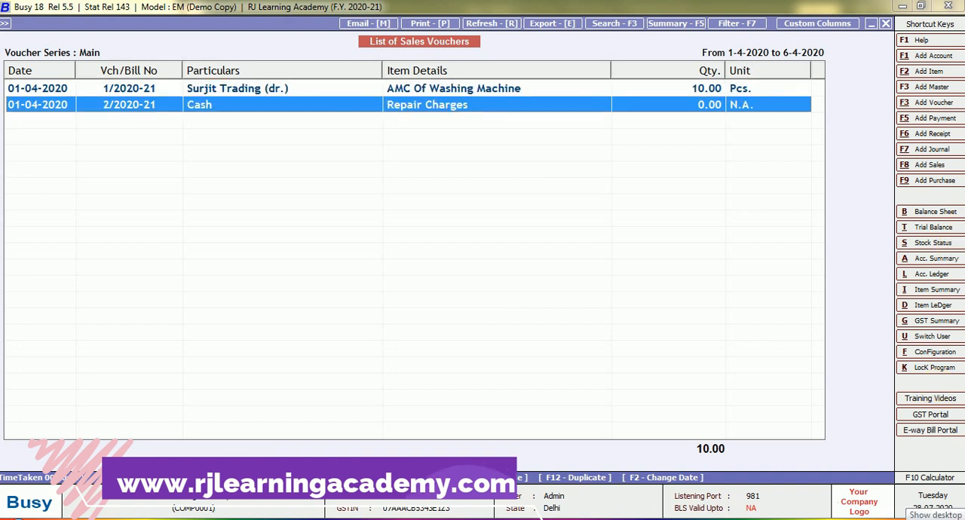
key(Return)
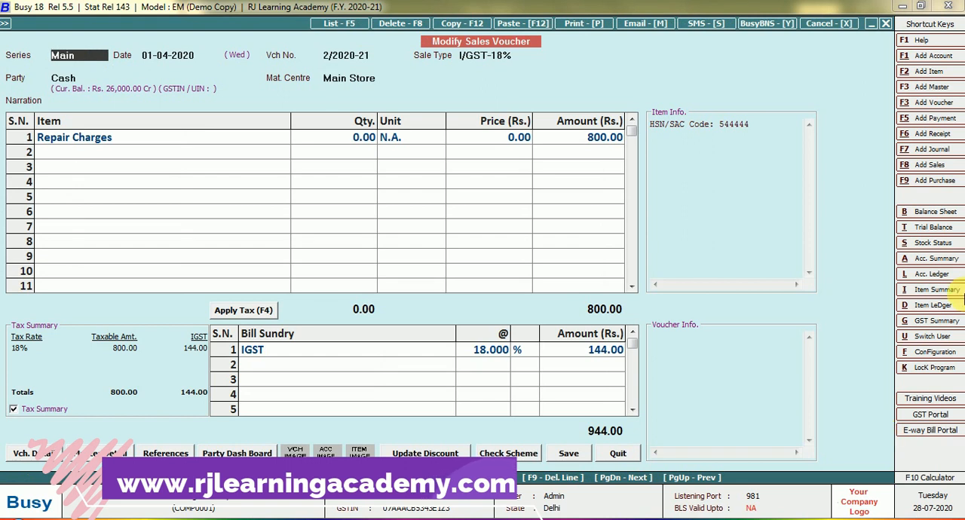
key(Return)
key(Return)
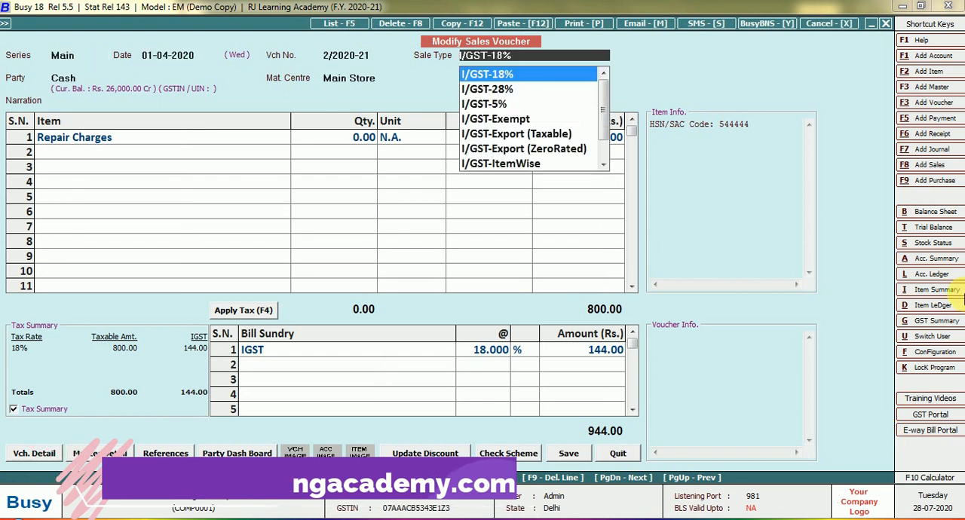
key(Return)
key(Return)
key(Return)
key(Return)
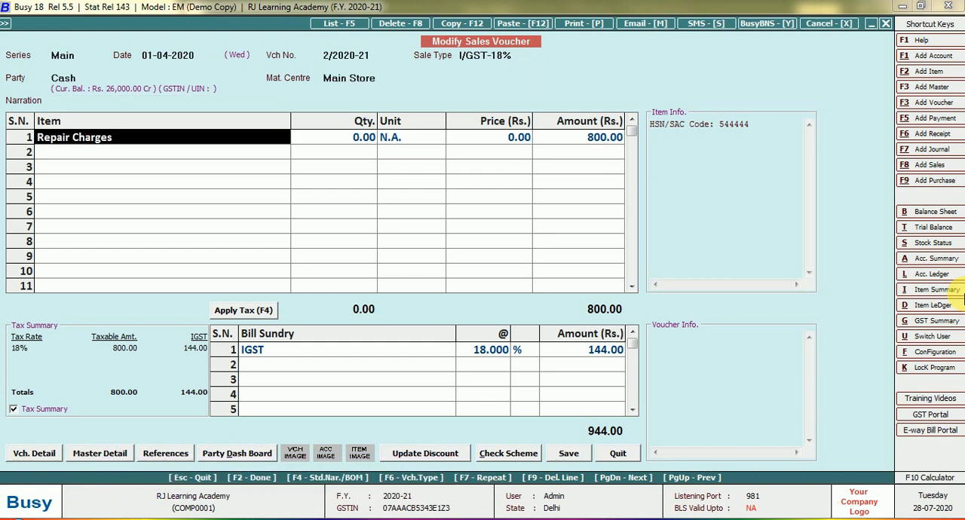
key(Return)
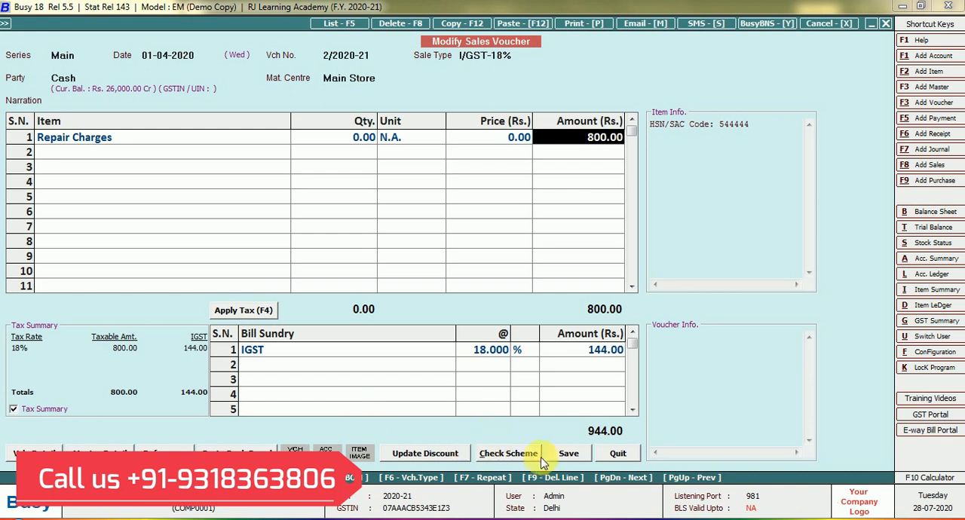
Step: Save the Repair Charges voucher with blank transport details and agree to print its sales invoice
click(580, 455)
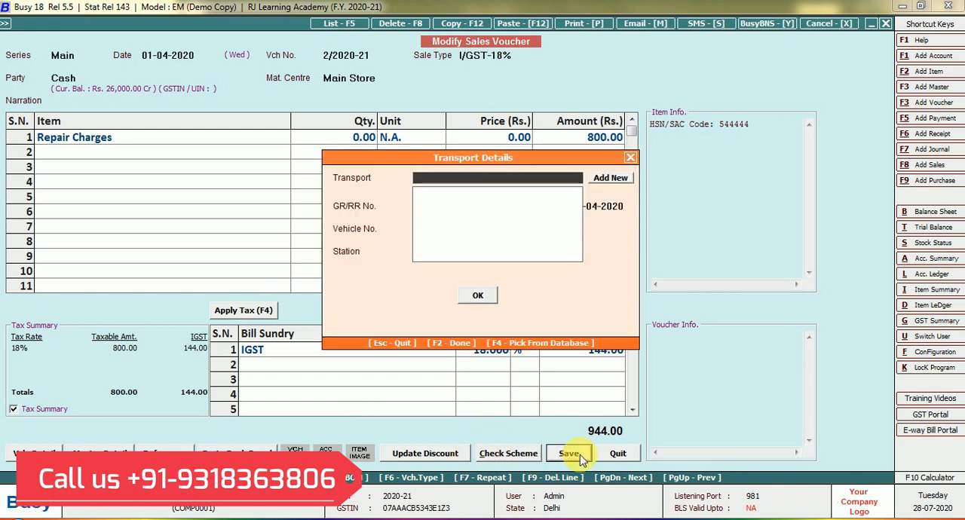
click(481, 296)
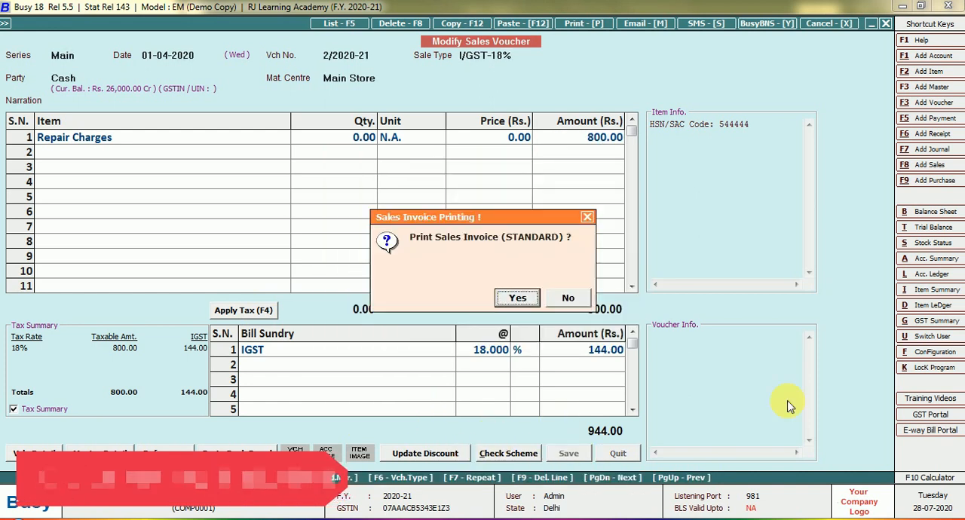
click(526, 298)
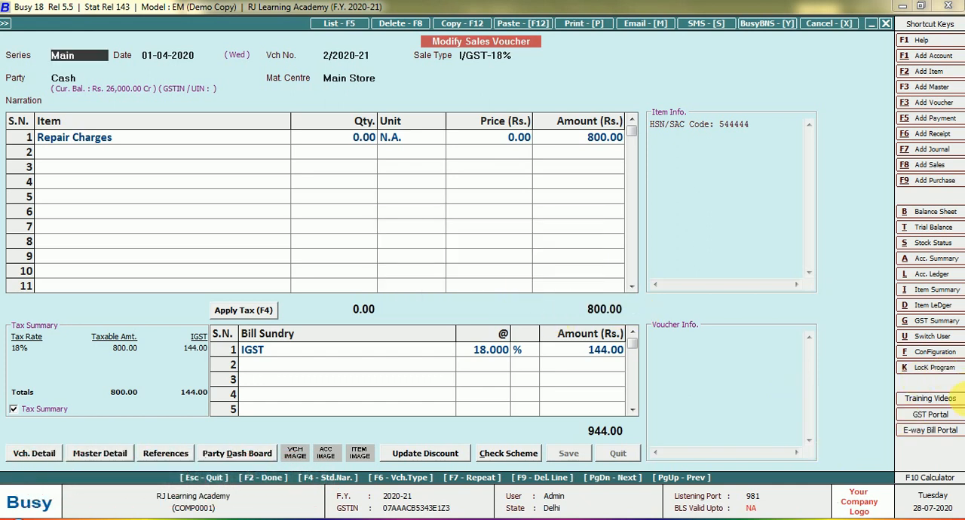
Step: Preview the Repair Charges tax invoice in STANDARD format, review it through the grand total, and close the preview
key(Return)
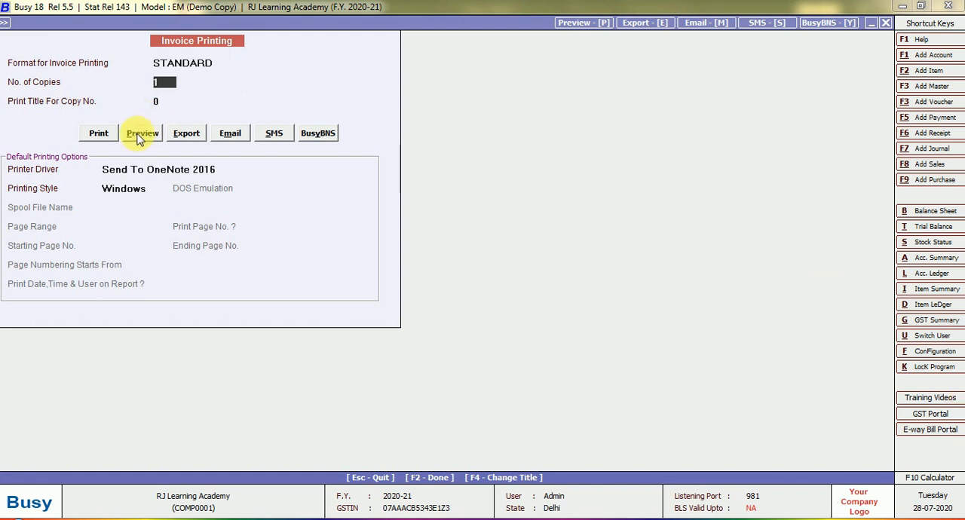
click(140, 136)
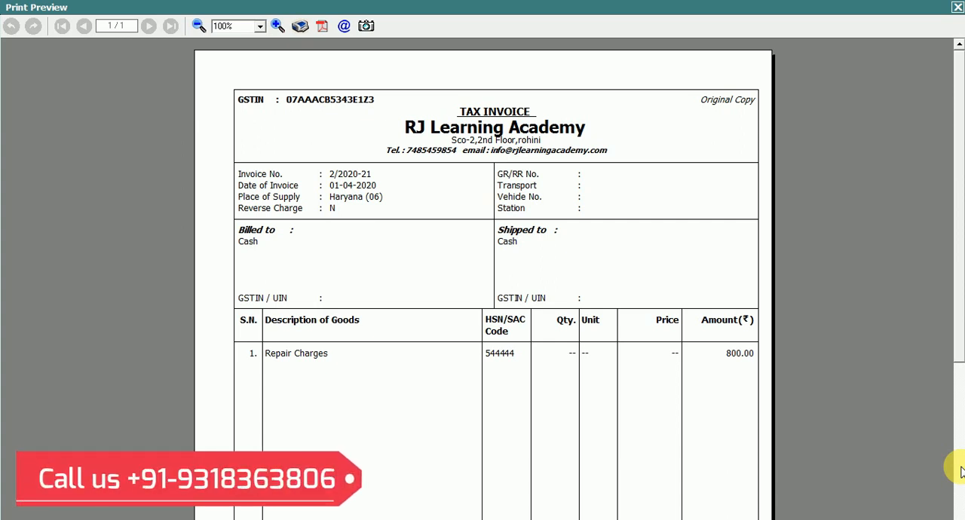
drag(952, 240, 957, 433)
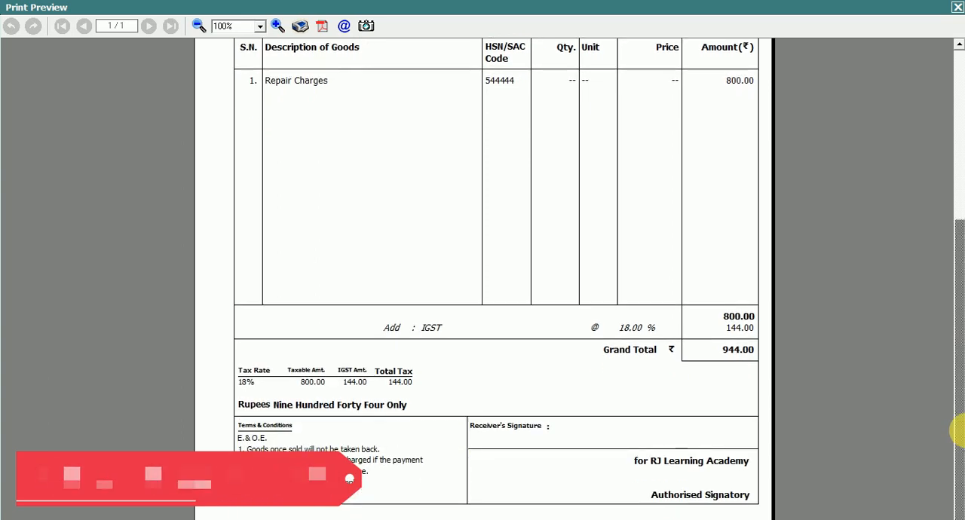
click(957, 7)
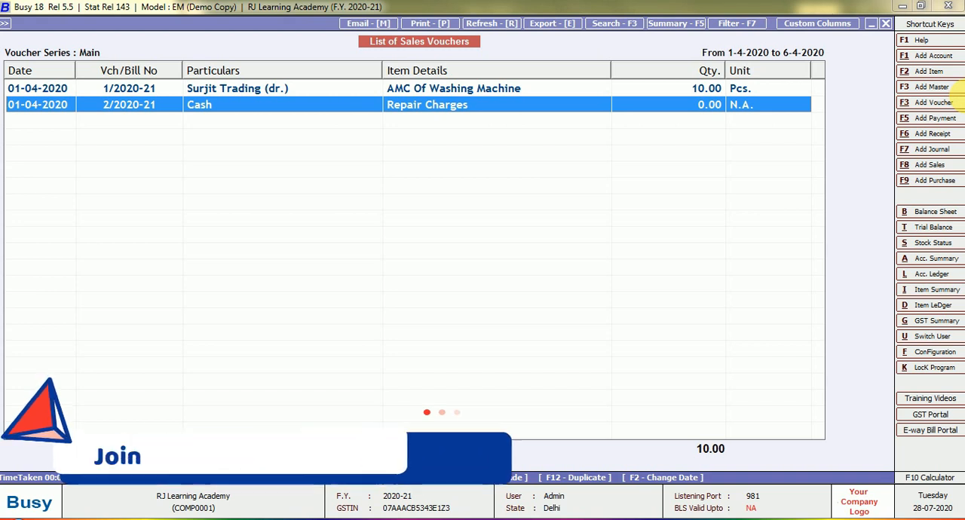
Step: Close the list of sales vouchers and leave its report options
key(Escape)
key(Escape)
key(Escape)
key(Escape)
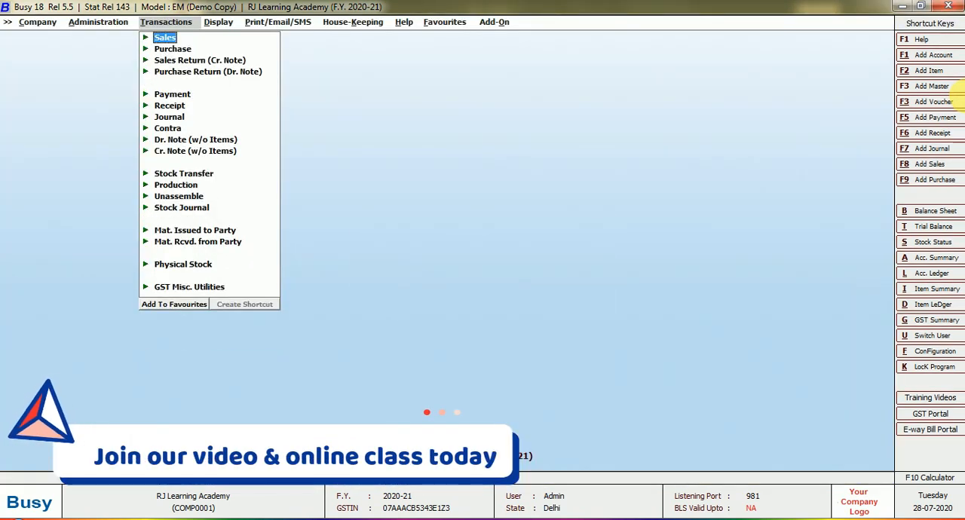
Step: Call up the detailed alphabetical closing stock status report for all items
key(Right)
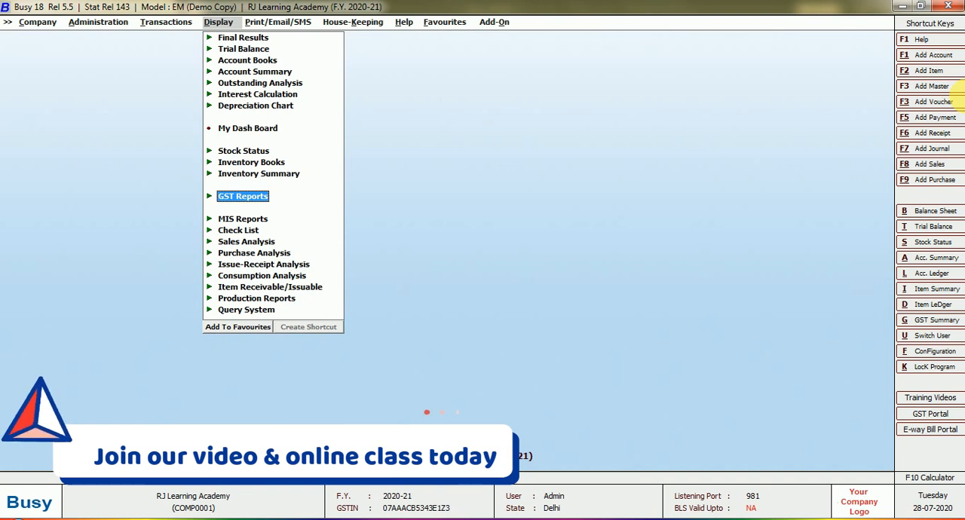
key(Up)
key(Up)
key(Up)
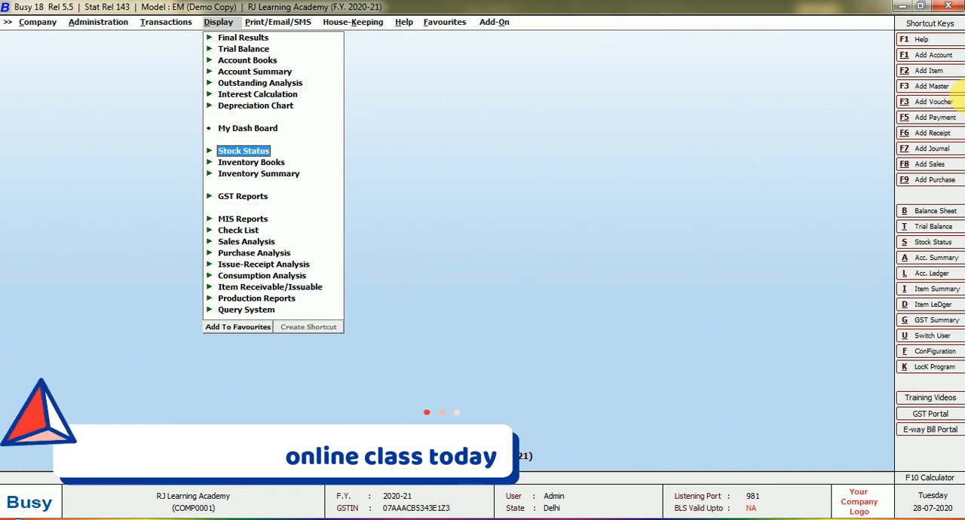
key(Return)
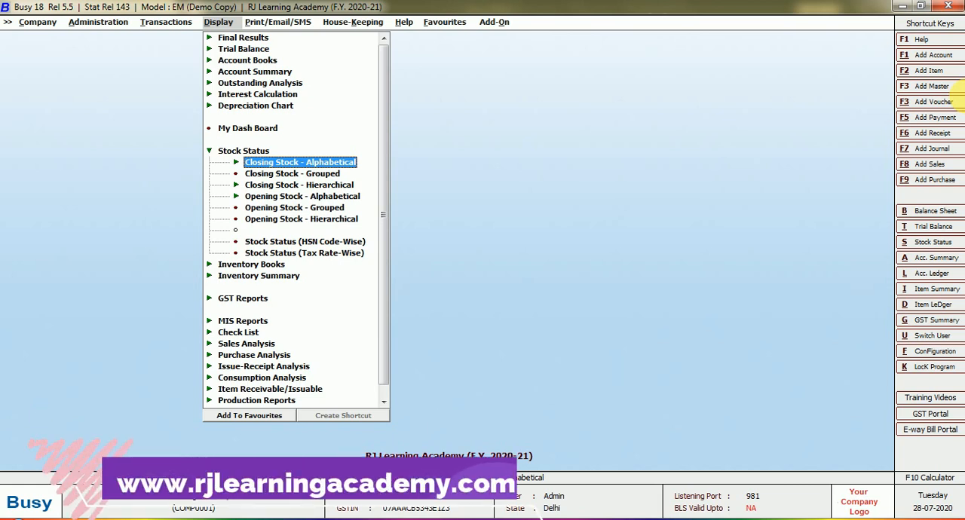
key(Return)
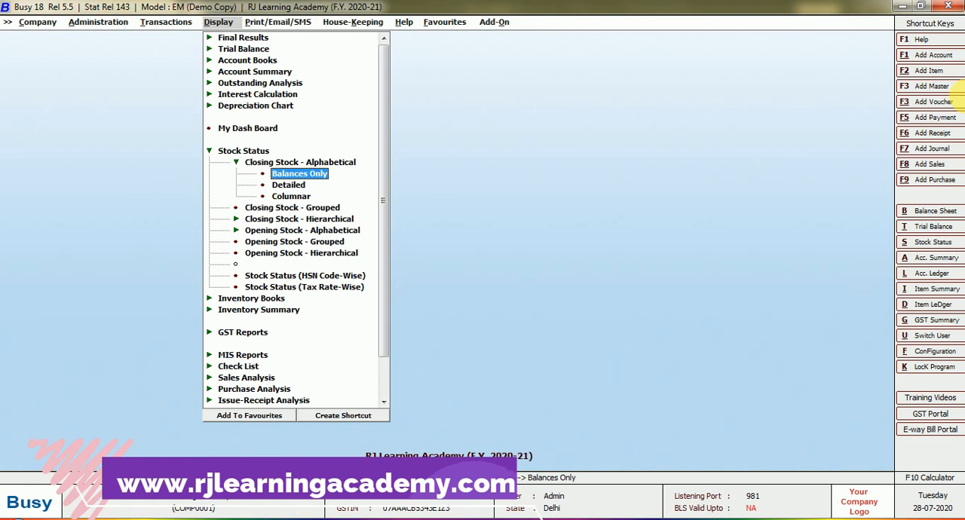
key(Down)
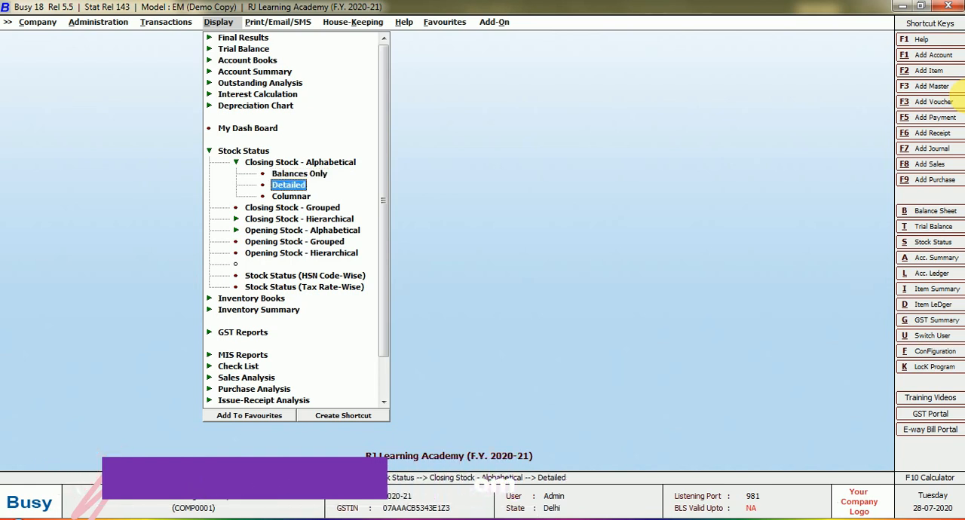
key(Return)
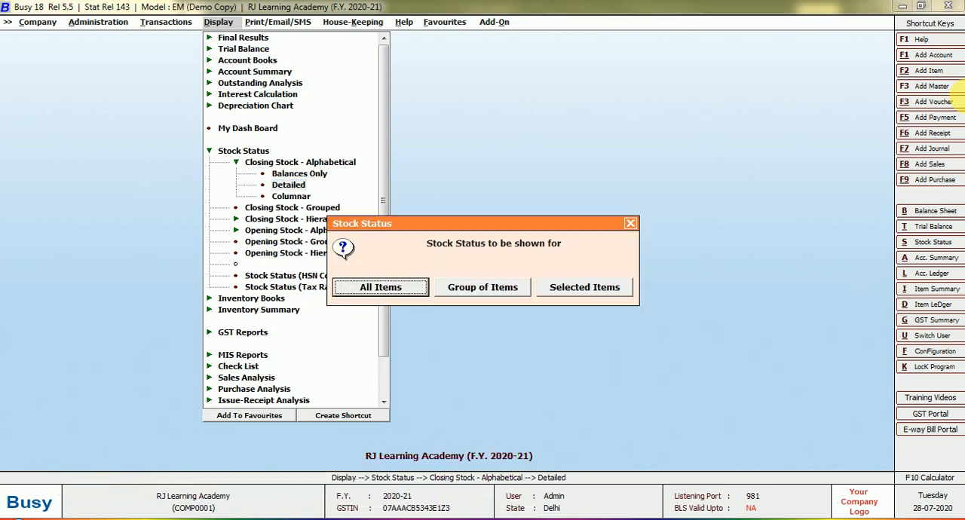
key(Return)
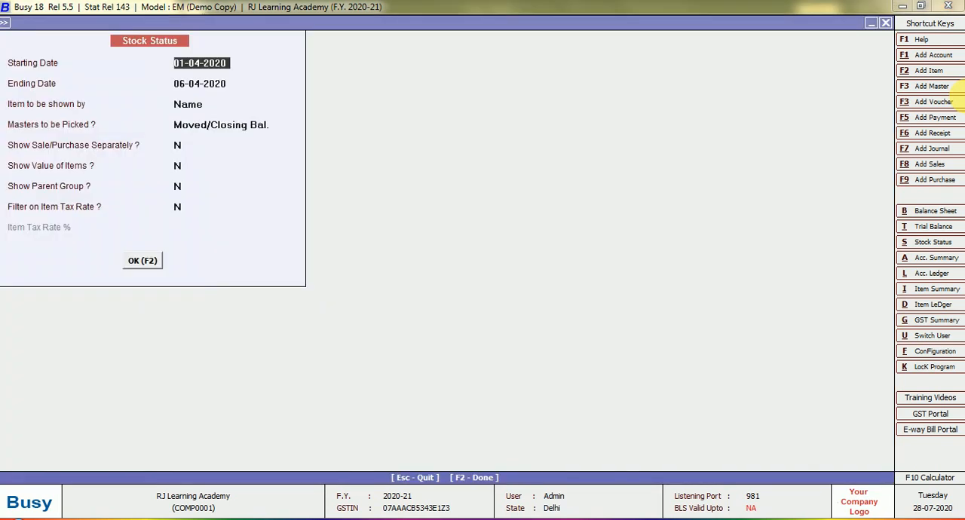
Step: Generate the stock status for 01-04-2020 to 06-04-2020 by item name, check which items are listed, and close the report
key(Return)
key(Return)
key(Return)
key(Return)
key(Return)
key(Return)
key(Return)
key(Return)
key(Return)
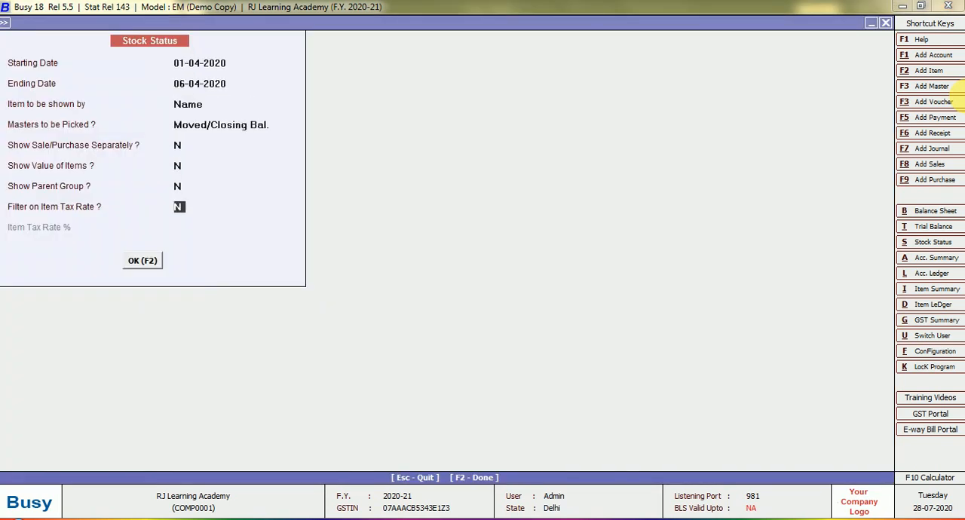
key(Return)
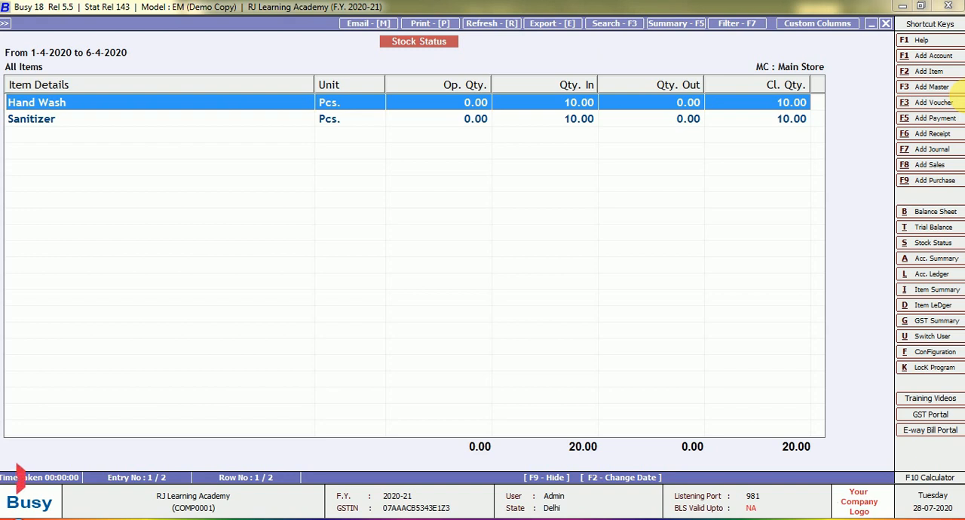
key(Escape)
key(Escape)
key(Return)
key(Escape)
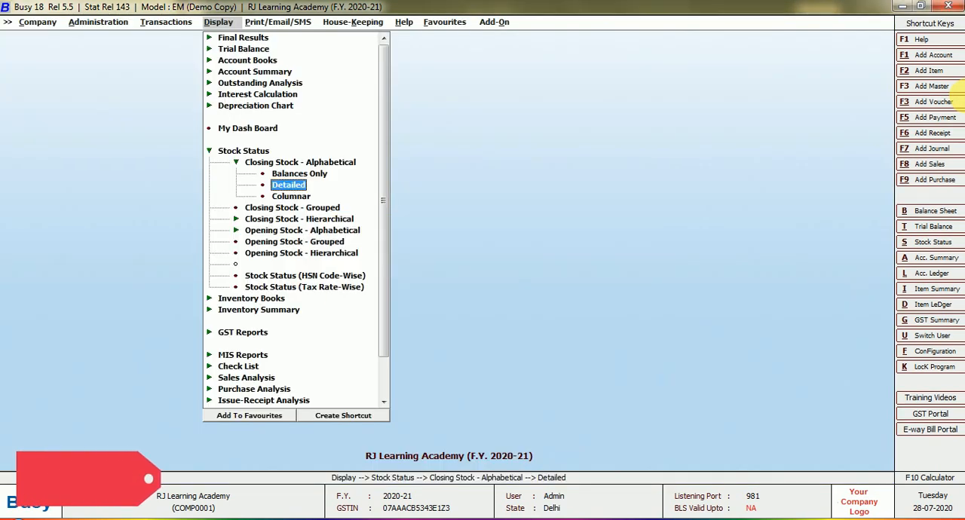
Step: Display the GST Summary report for 01-04-2020 to 06-04-2020
key(Escape)
key(Down)
key(Down)
key(Down)
key(Down)
key(Down)
key(Down)
key(Down)
key(Down)
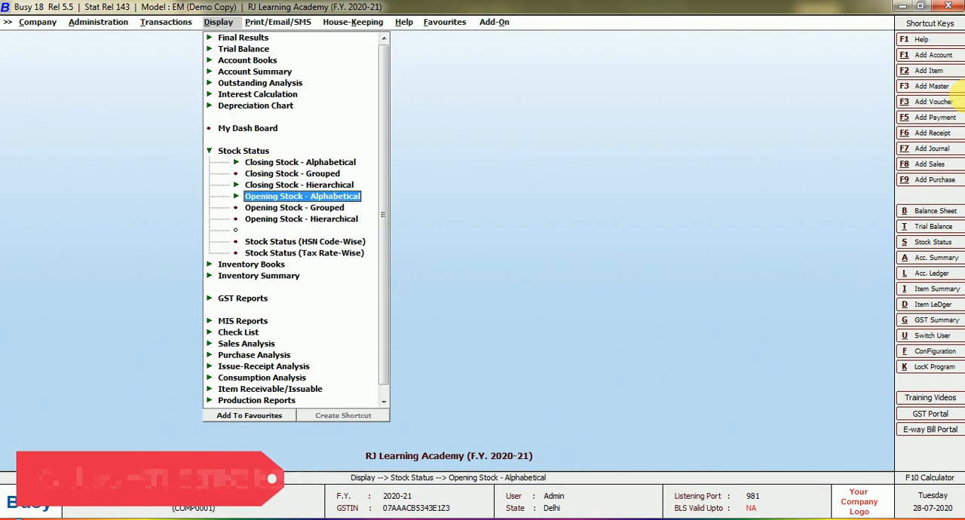
key(Down)
key(Down)
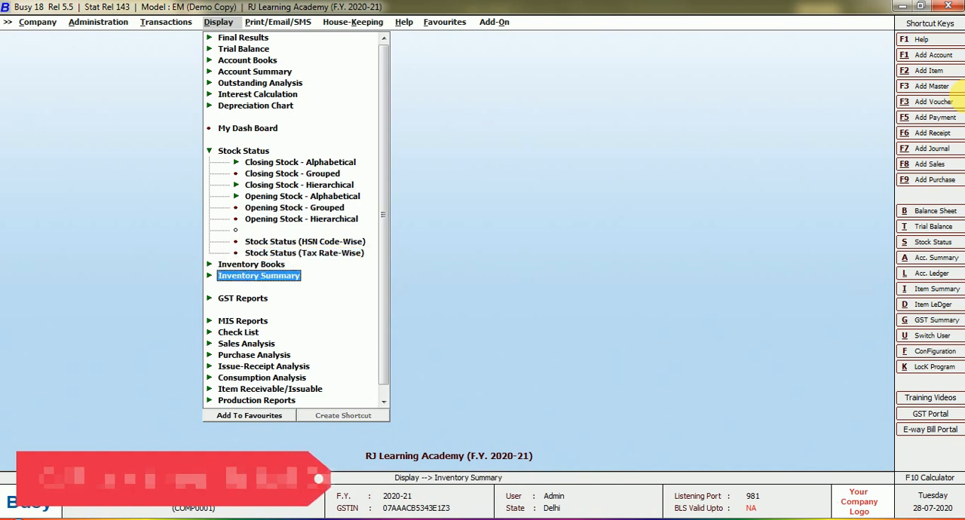
key(Down)
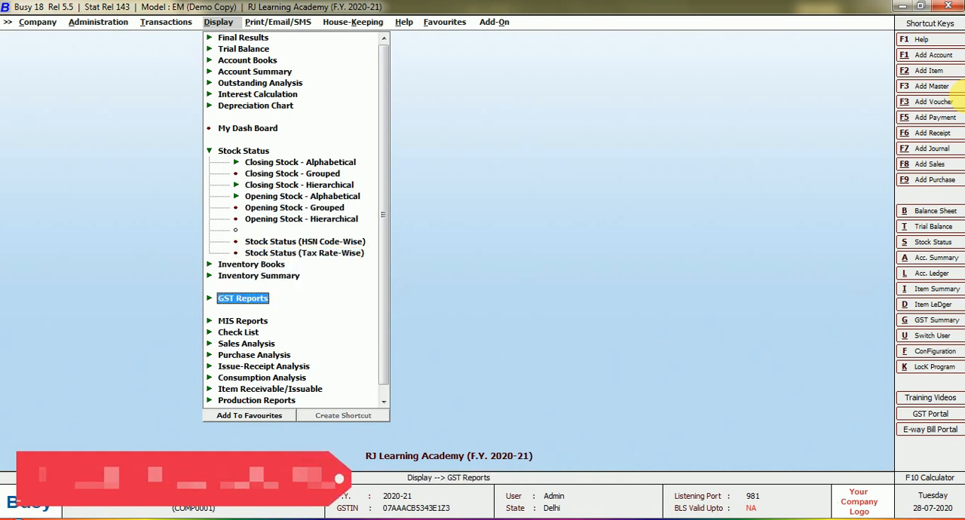
key(Return)
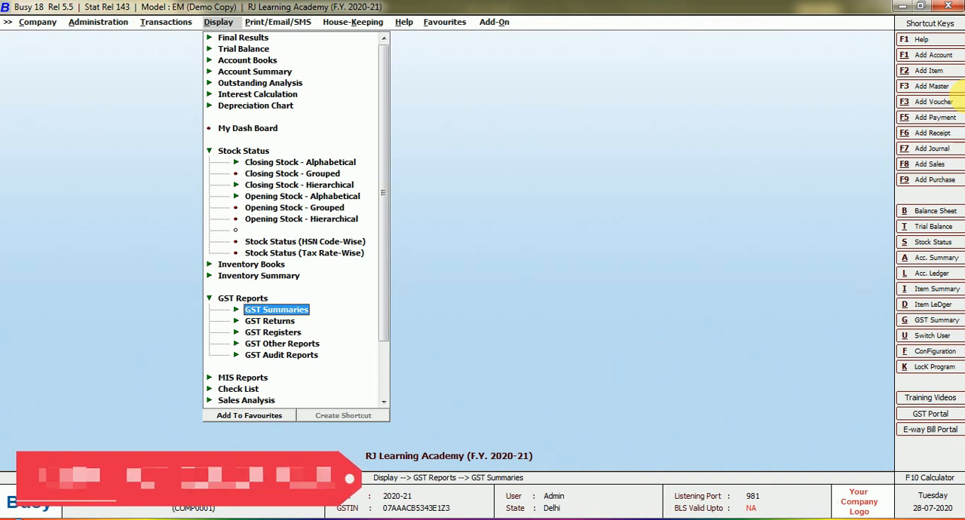
key(Return)
key(Return)
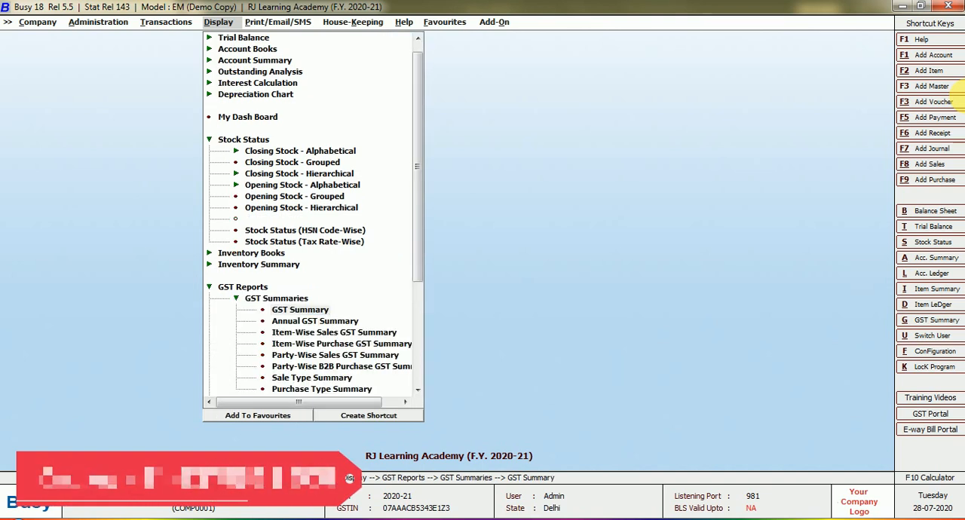
key(Return)
key(Return)
key(Return)
key(Return)
key(Return)
key(Return)
key(Return)
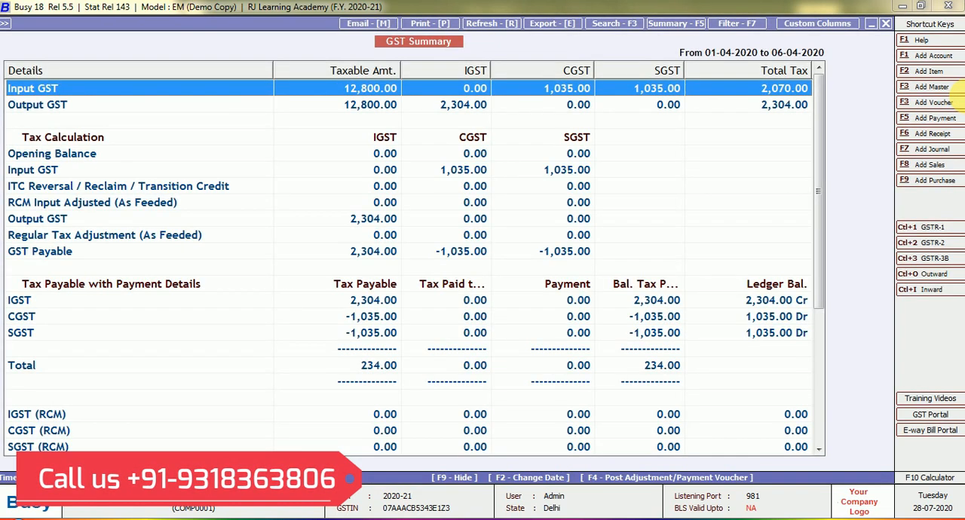
Step: Drill into Output GST down to the 18% inter-state sales vouchers, review them, and close the GST Summary
key(Down)
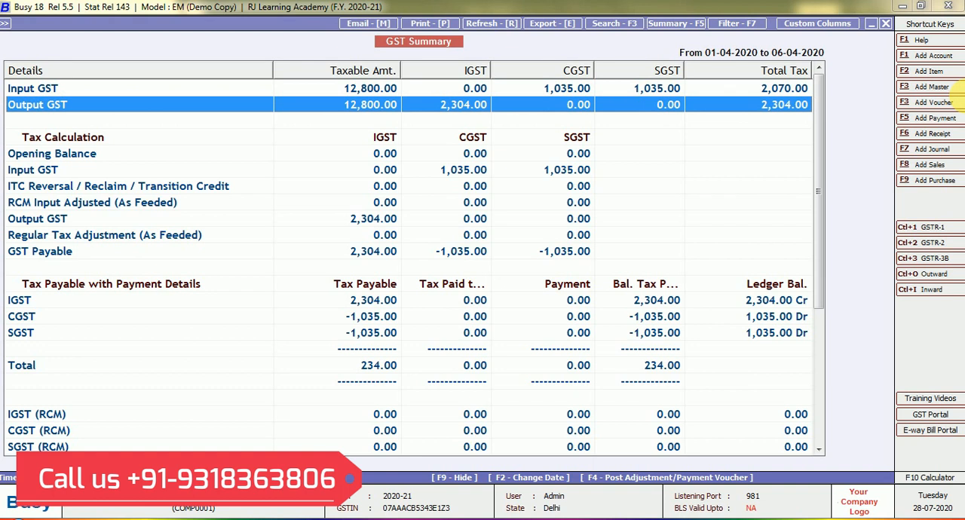
key(Return)
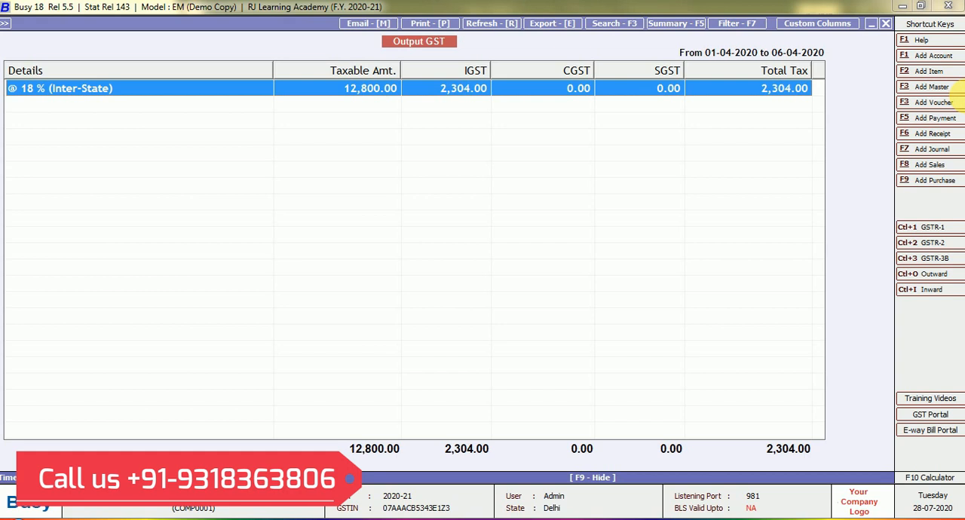
key(Return)
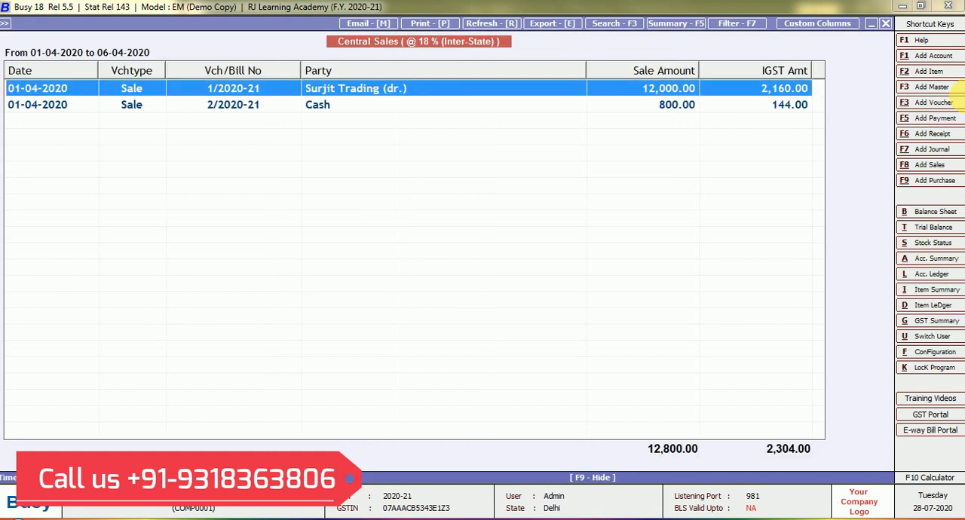
key(Return)
key(Escape)
key(Escape)
key(Escape)
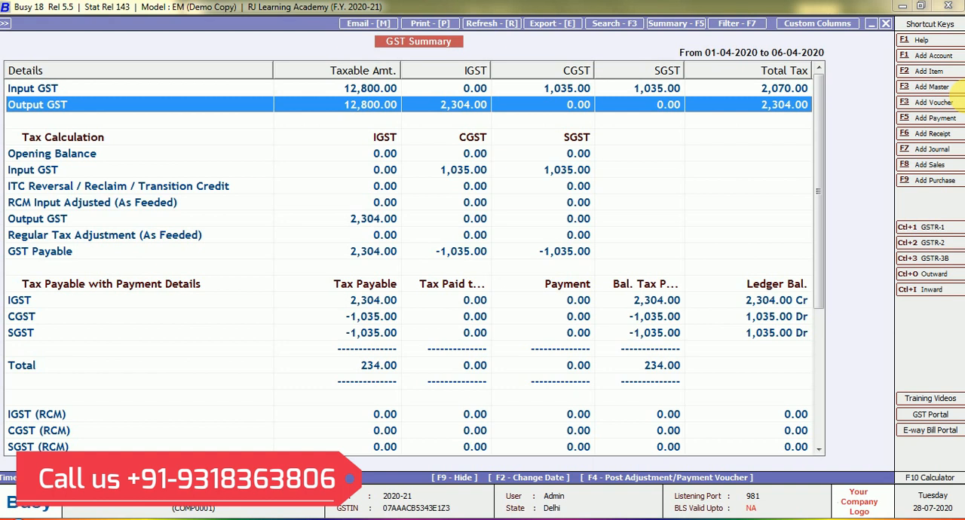
key(Escape)
key(Escape)
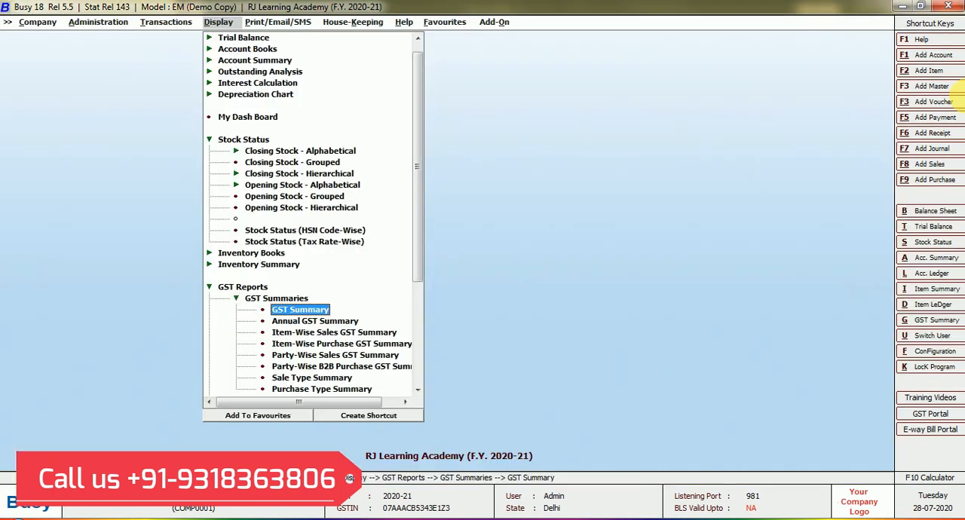
Step: Display the GSTR-1 return for 01-04-2020 to 06-04-2020 with HSN and document summaries included
key(Down)
key(Down)
key(Down)
key(Down)
key(Down)
key(Down)
key(Down)
key(Down)
key(Down)
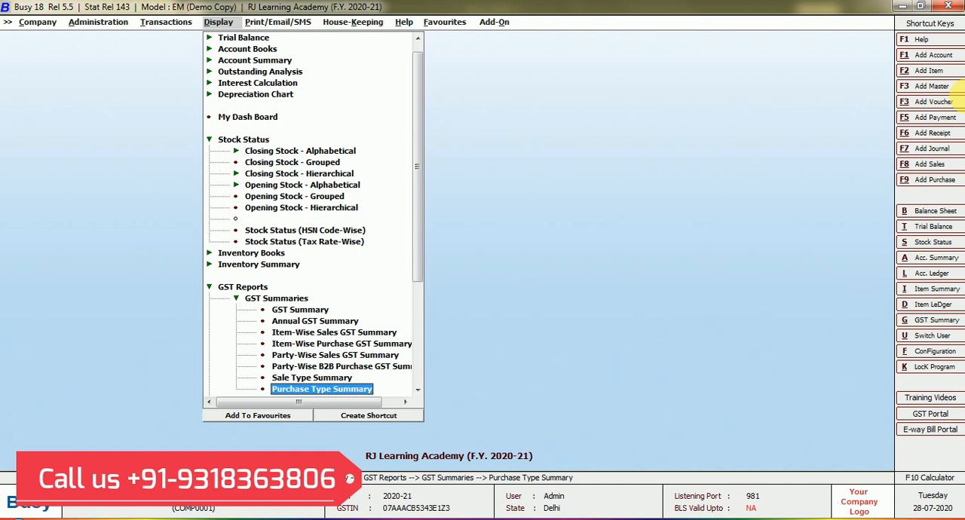
key(Down)
key(Up)
key(Up)
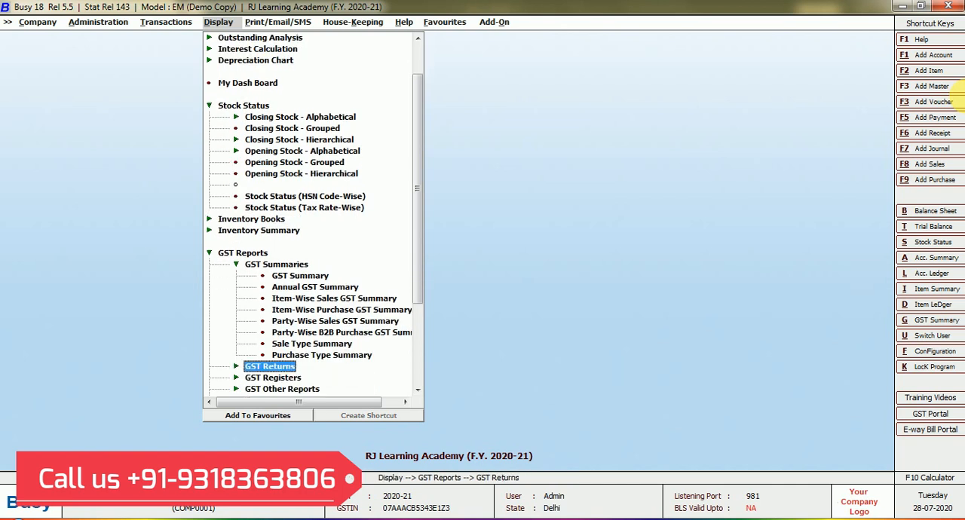
key(Return)
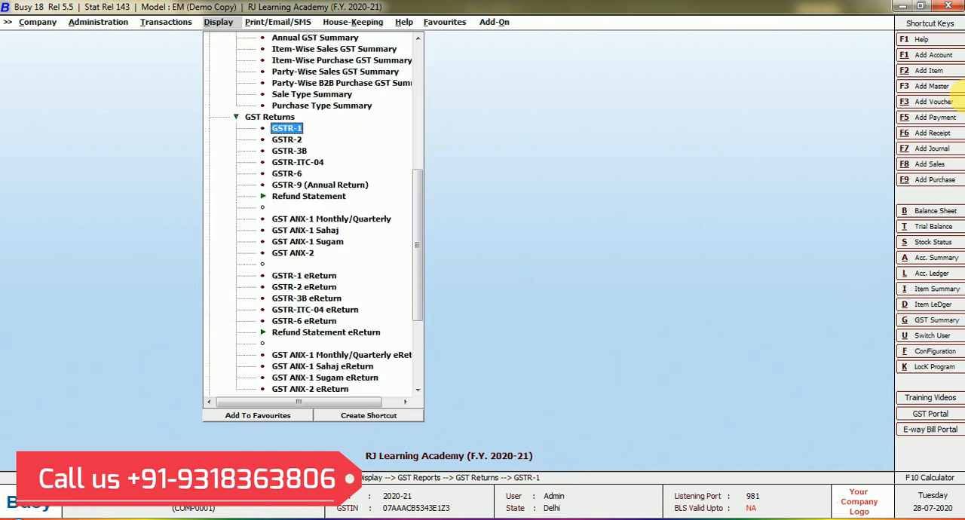
key(Return)
key(Return)
key(Return)
key(Return)
key(Return)
key(Return)
key(Return)
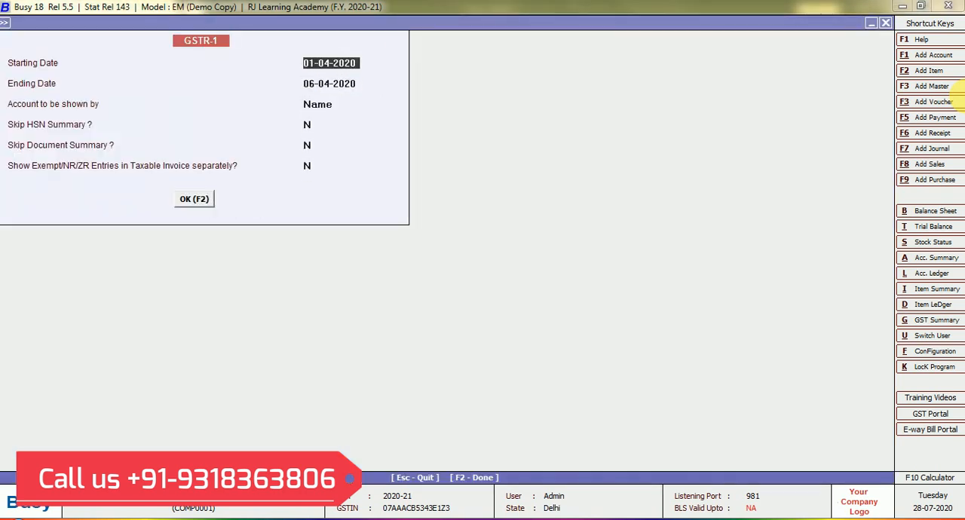
key(F2)
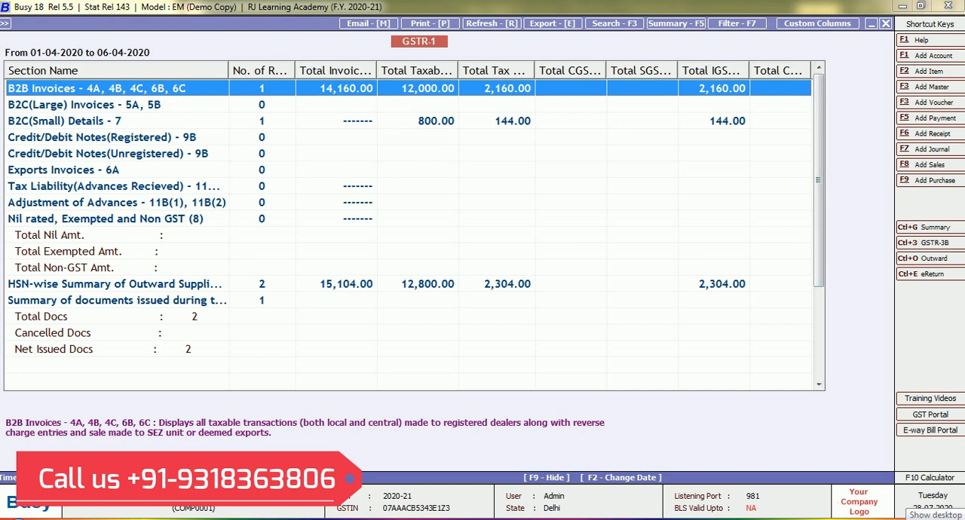
Step: Examine the entries behind the B2B Invoices and B2C(Small) Details sections of the GSTR-1 return
key(Return)
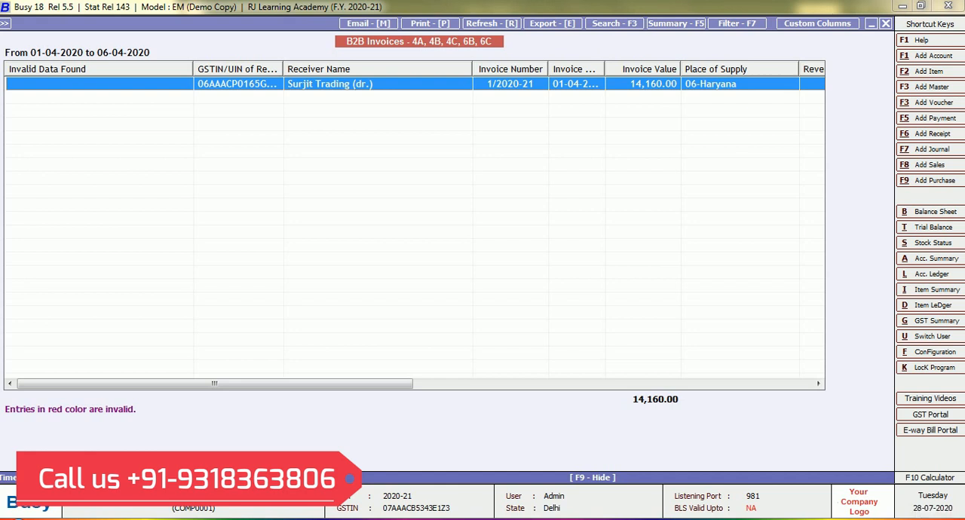
key(Escape)
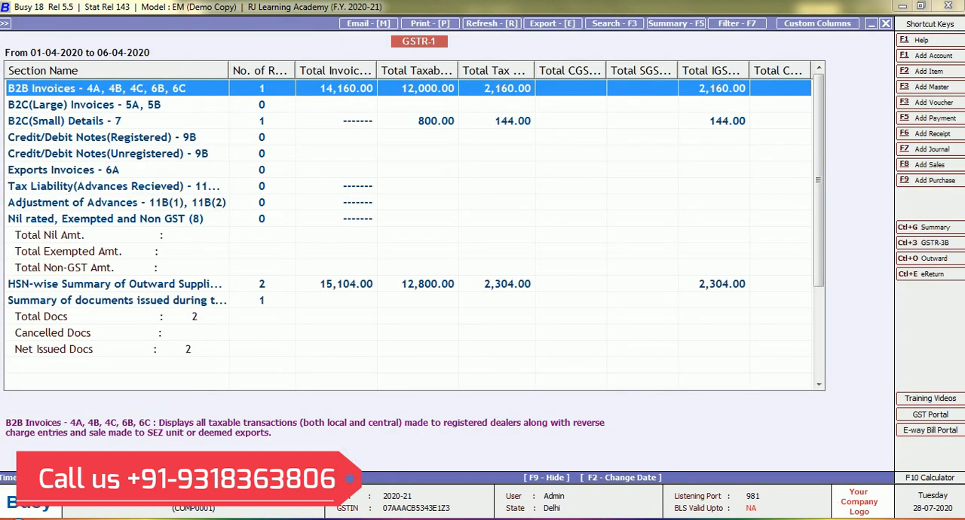
key(Down)
key(Down)
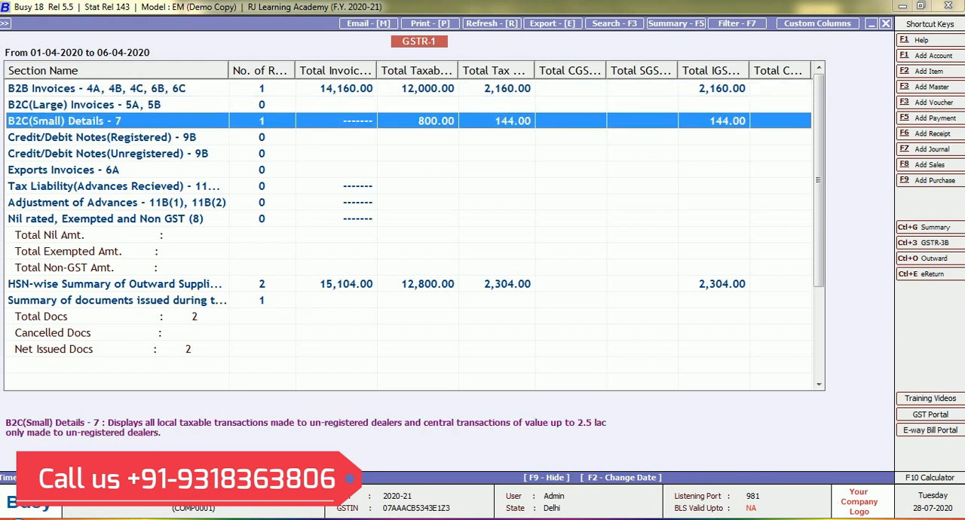
key(Return)
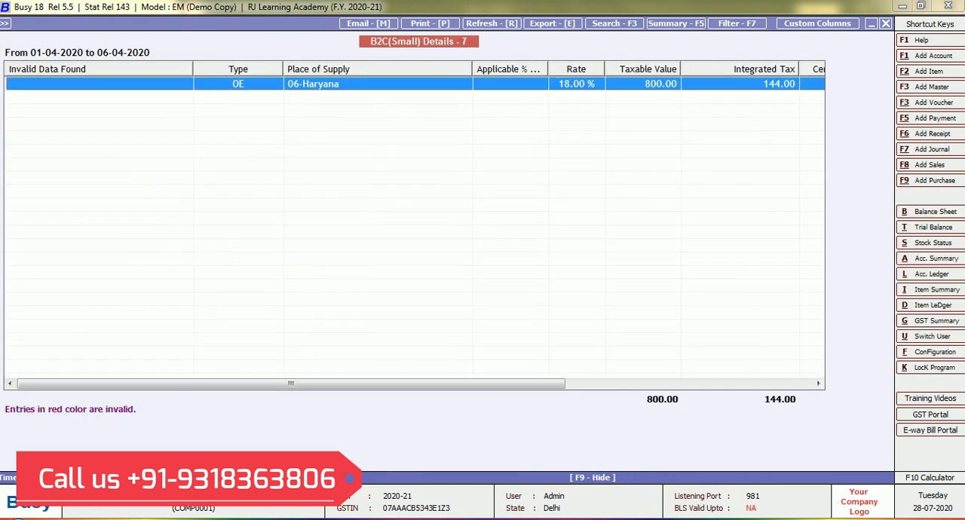
key(Escape)
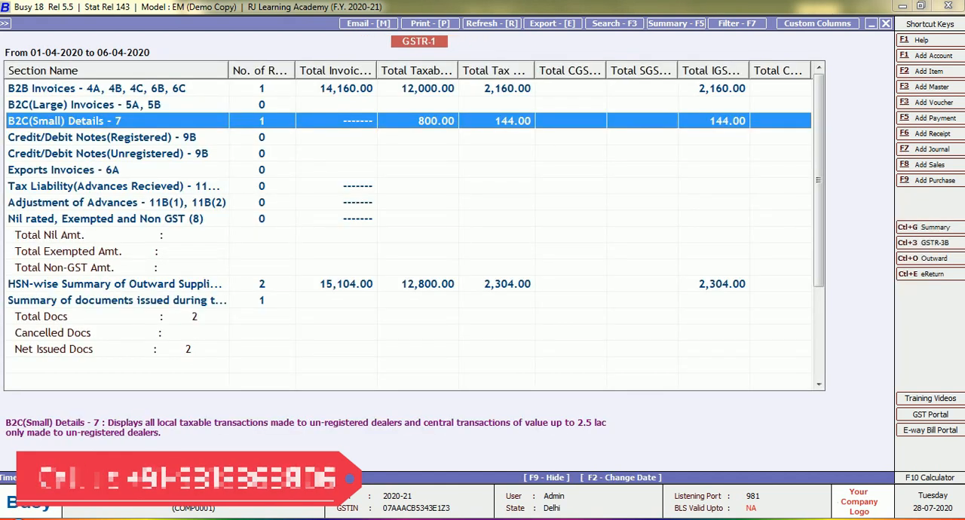
Step: Close the GSTR-1 return and its report options, and collapse the GST reports list
key(Escape)
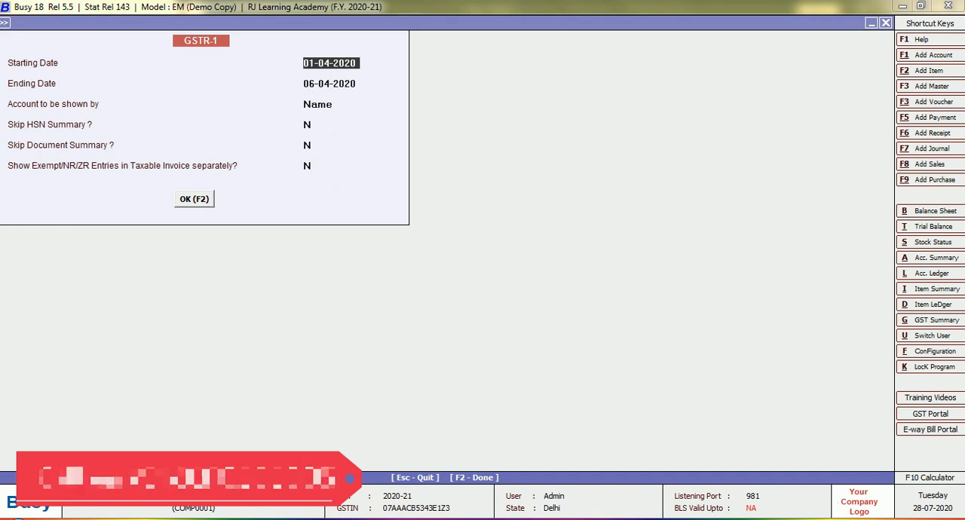
key(Escape)
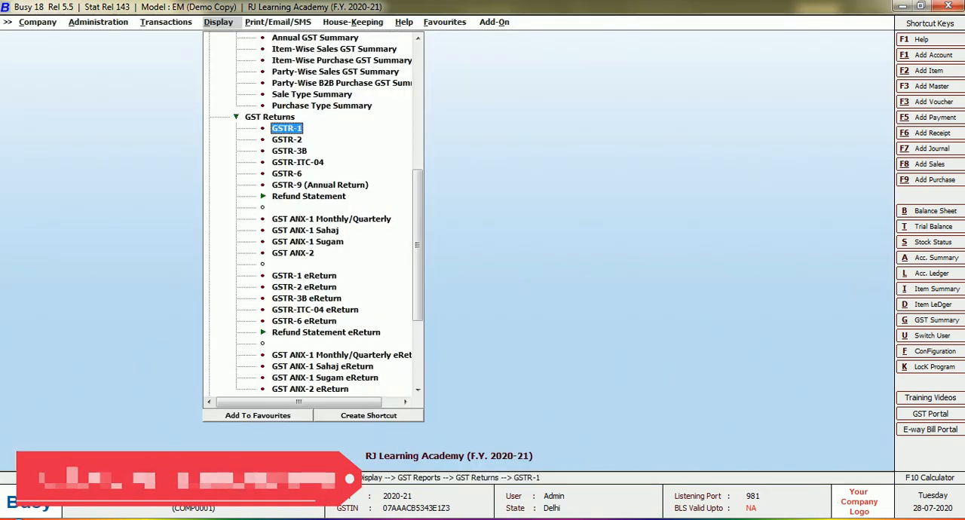
key(Escape)
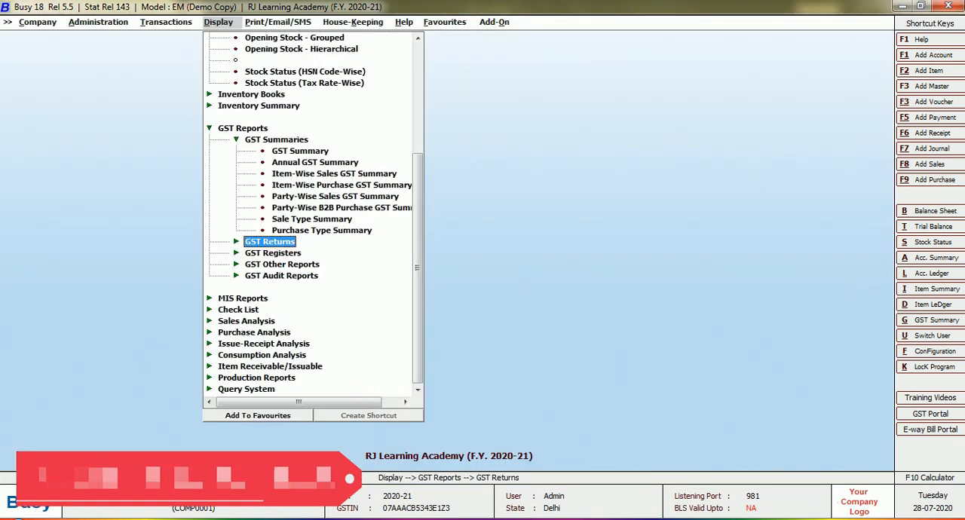
key(Escape)
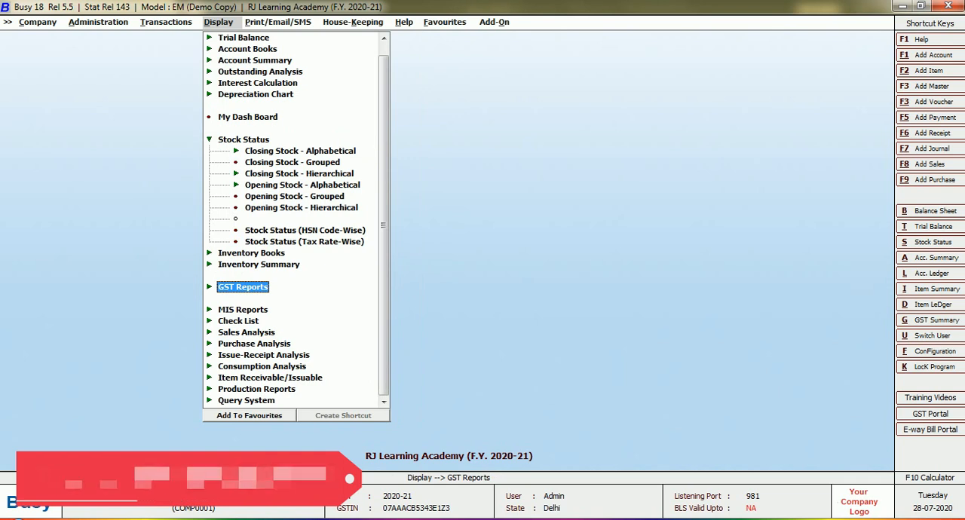